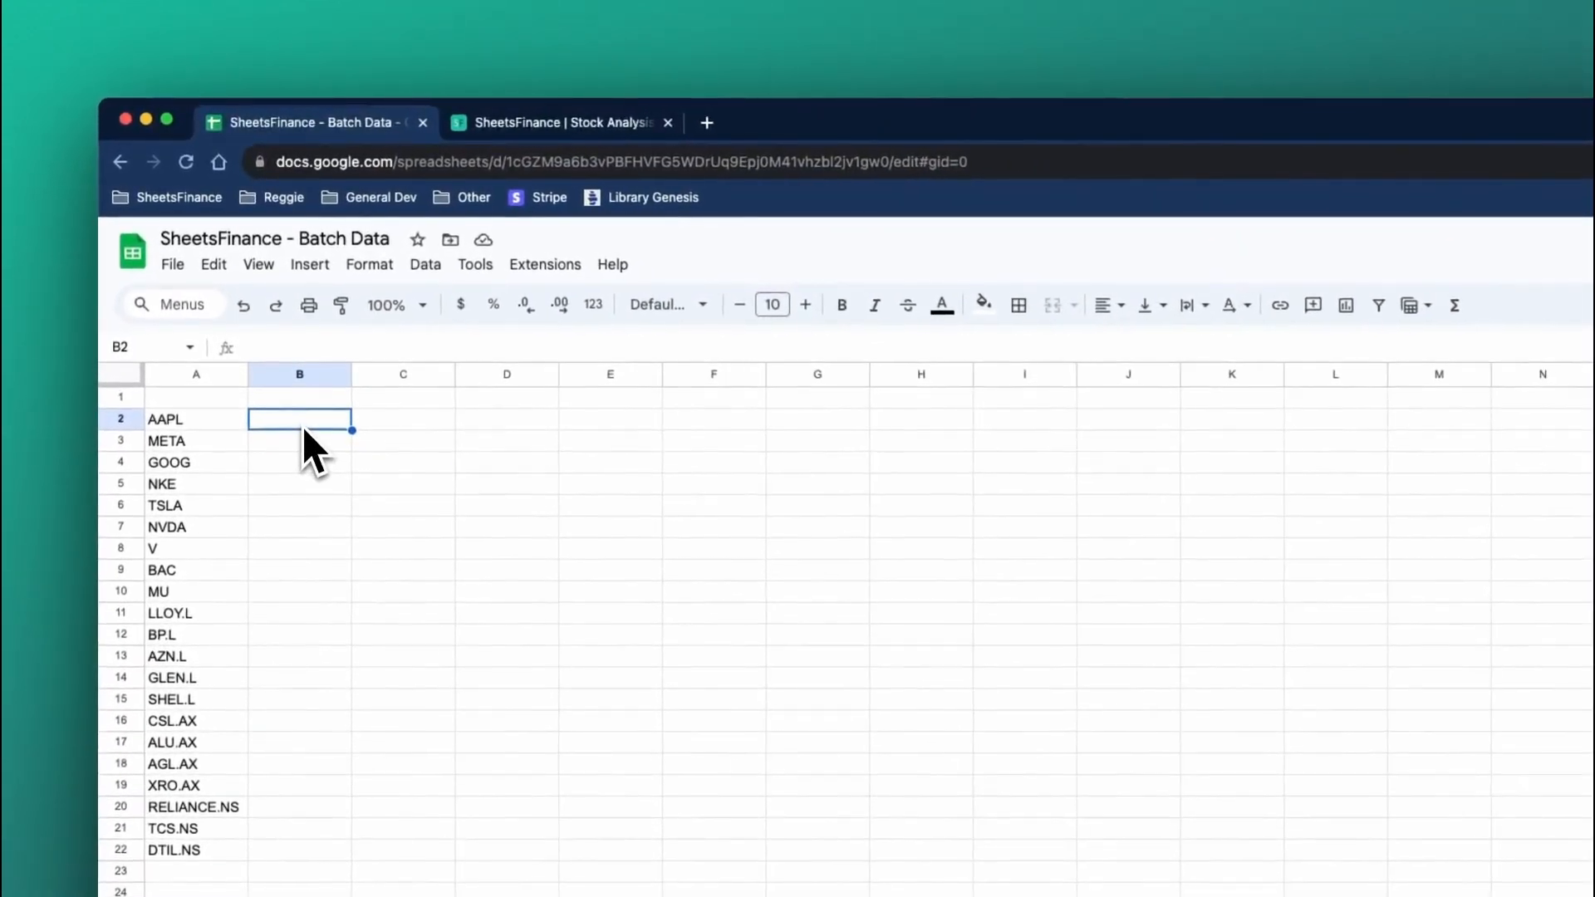
Enter the formula =SF(A2) in cell B2 to fetch the price for AAPL.
{"action": "type", "text": "=SF("}
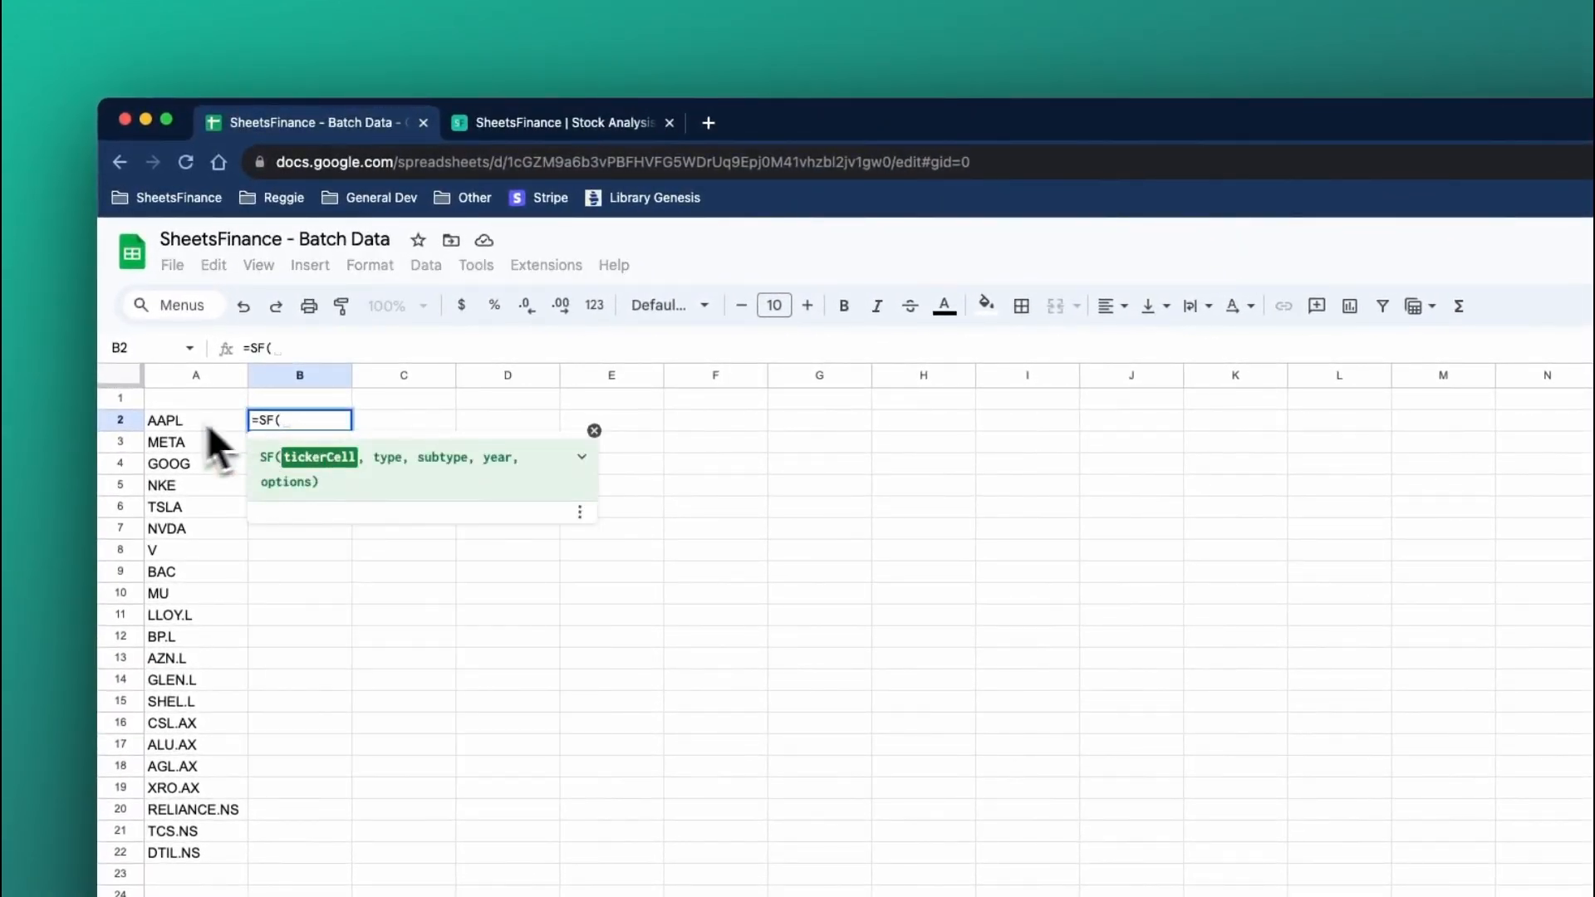
{"action": "left_click", "coordinate": [176, 422]}
{"action": "type", "text": ")"}
{"action": "key", "text": "Return"}
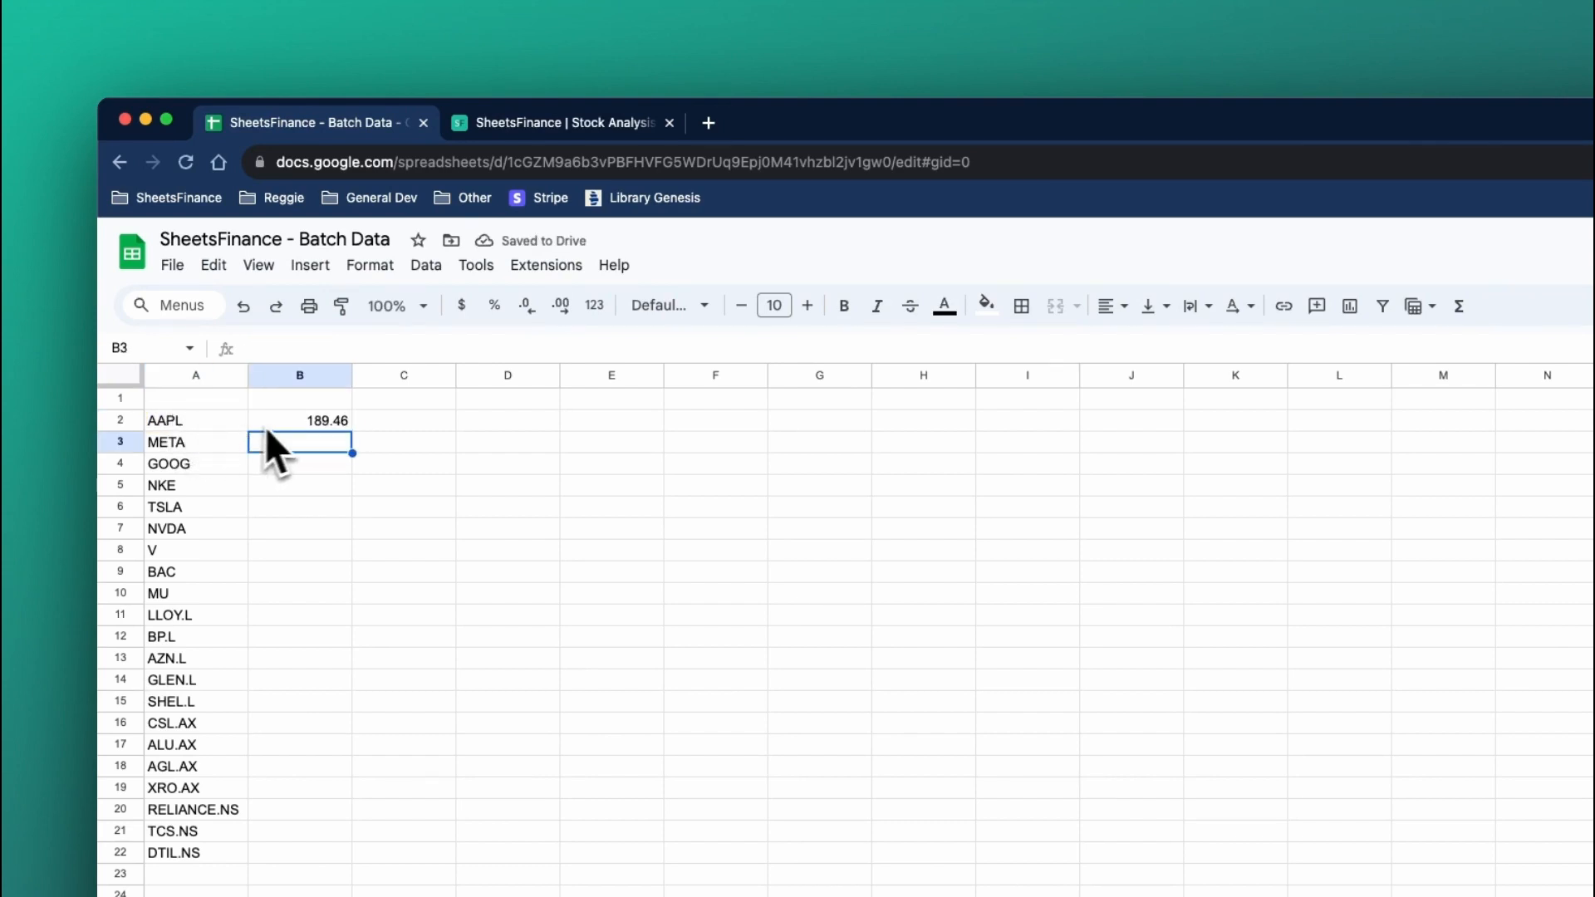
Fill the B2 formula down through B22 and check the copied formula in B22.
{"action": "left_click", "coordinate": [300, 405]}
{"action": "left_click_drag", "start_coordinate": [353, 412], "coordinate": [291, 811]}
{"action": "left_click_drag", "start_coordinate": [290, 642], "coordinate": [289, 665]}
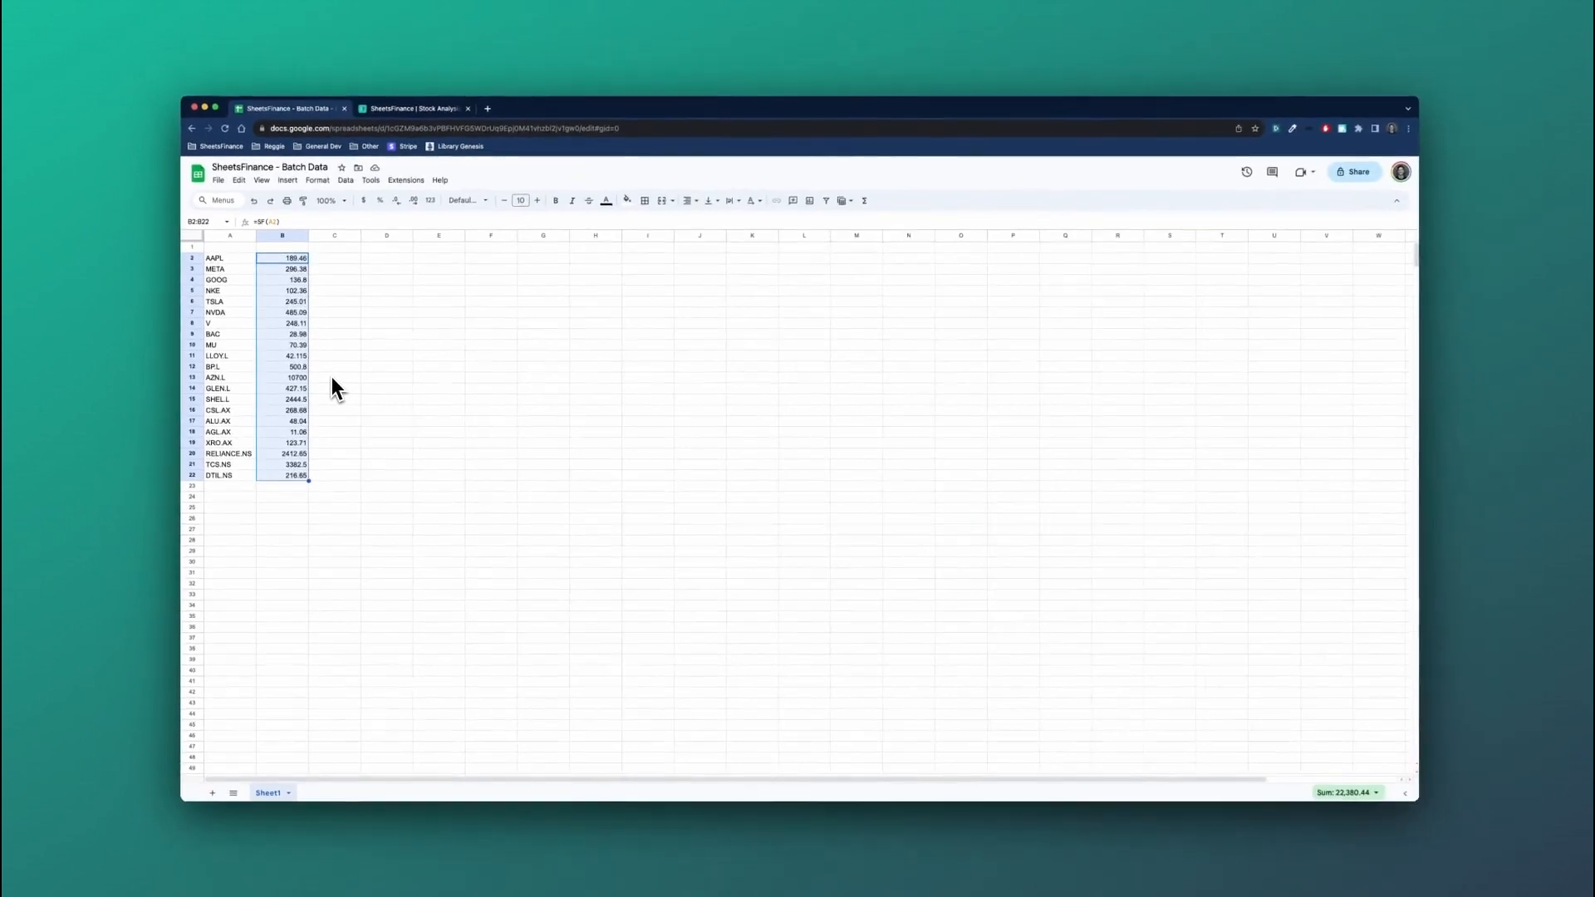
{"action": "left_click", "coordinate": [297, 474]}
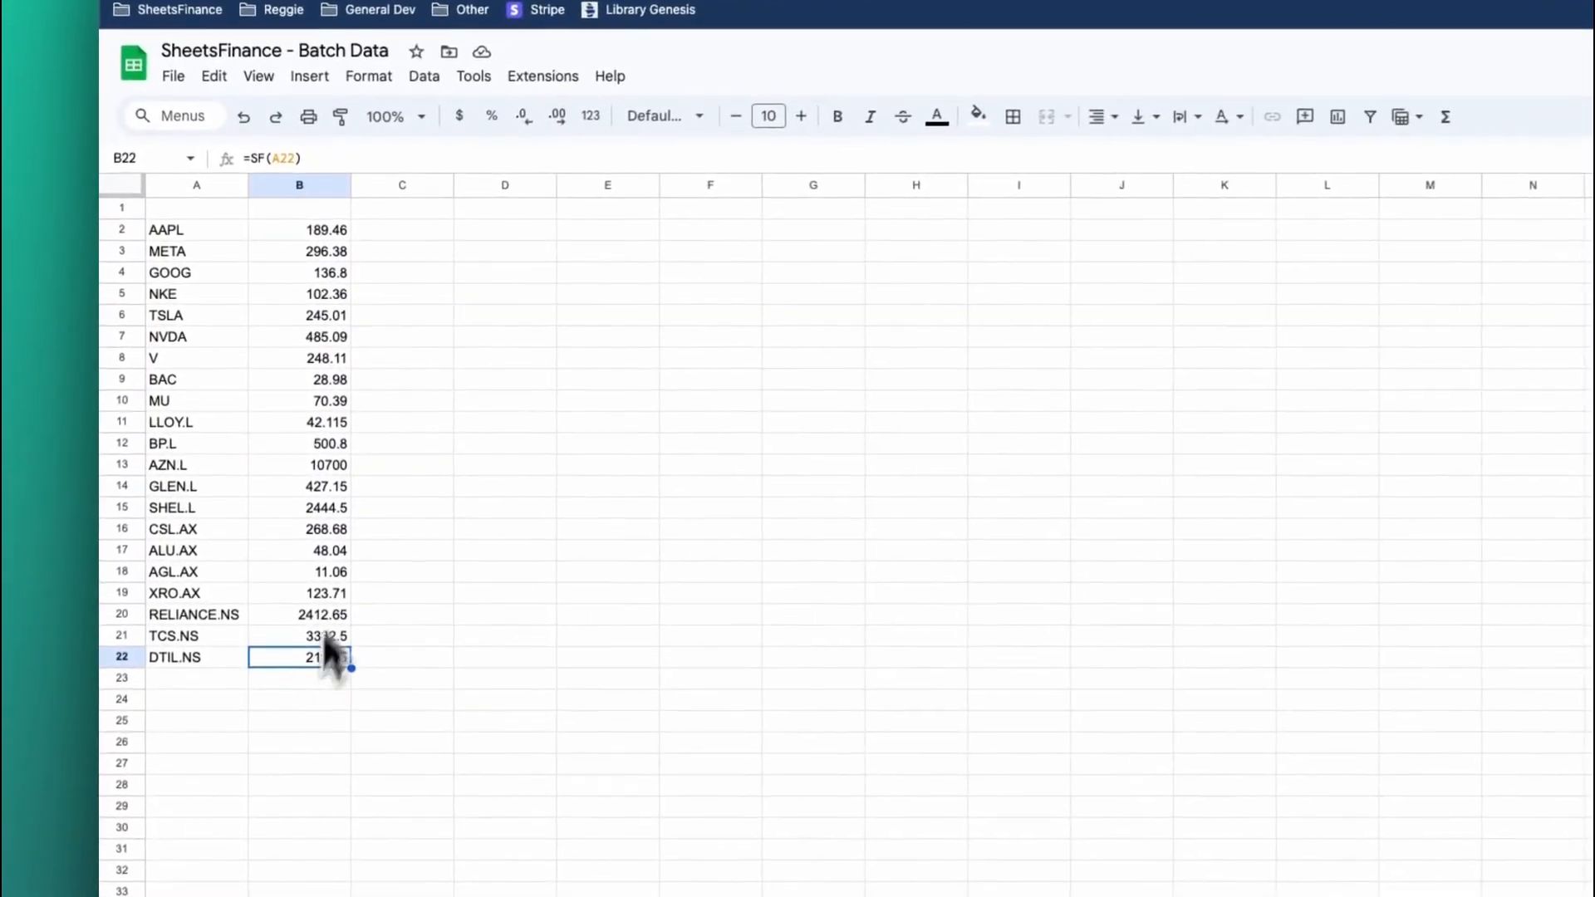
Clear the copied price formulas from B3:B22, keeping the one in B2.
{"action": "left_click", "coordinate": [326, 235]}
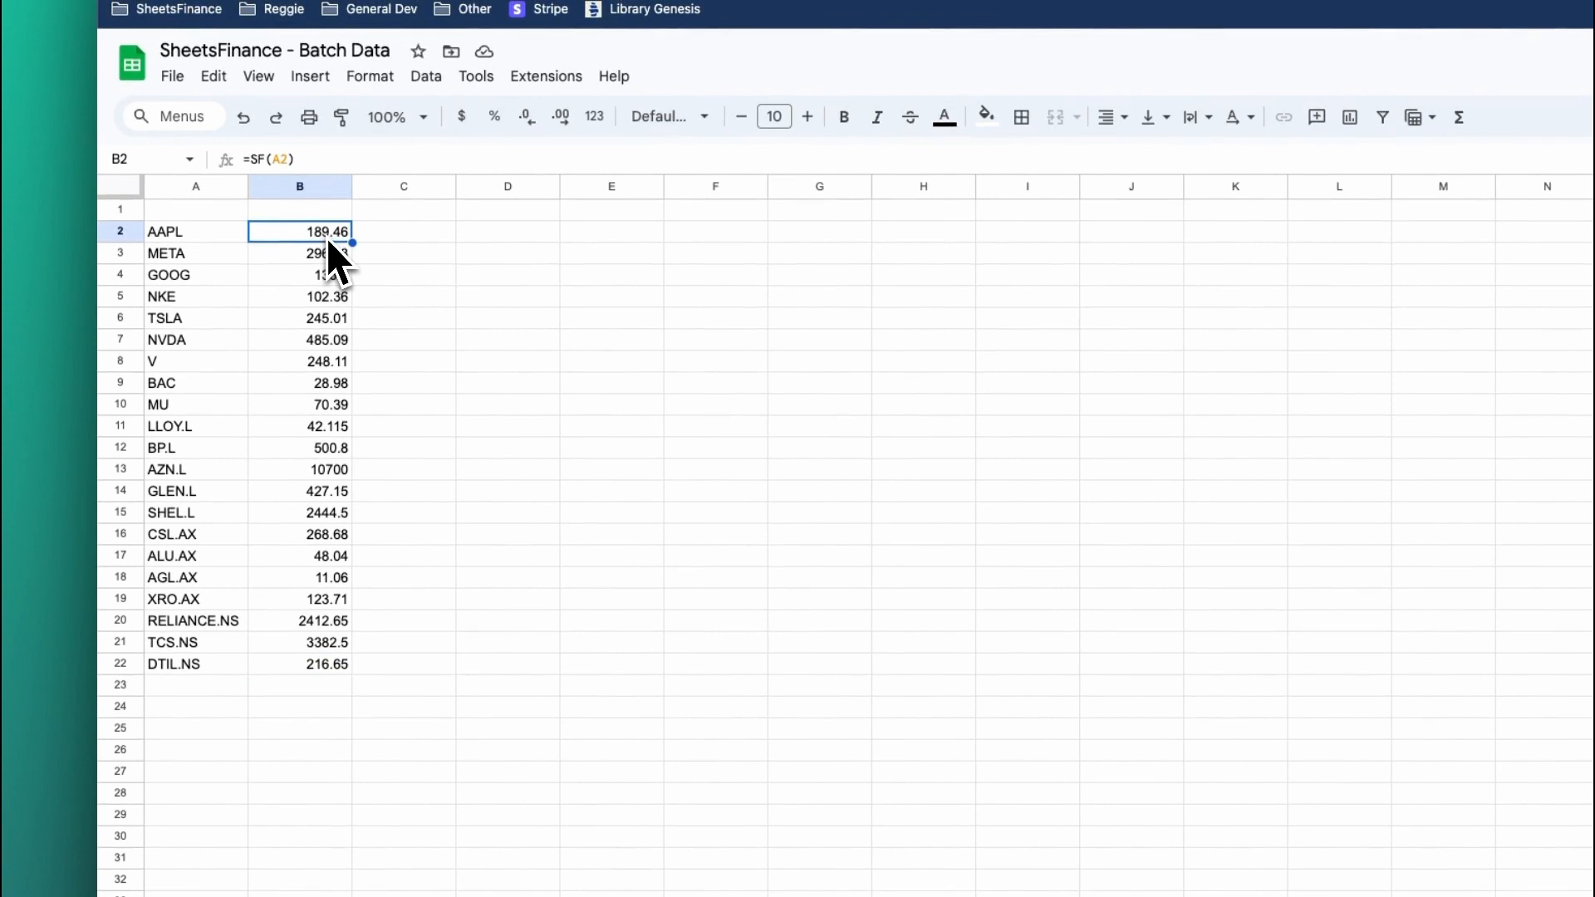
{"action": "left_click_drag", "start_coordinate": [327, 249], "coordinate": [327, 662]}
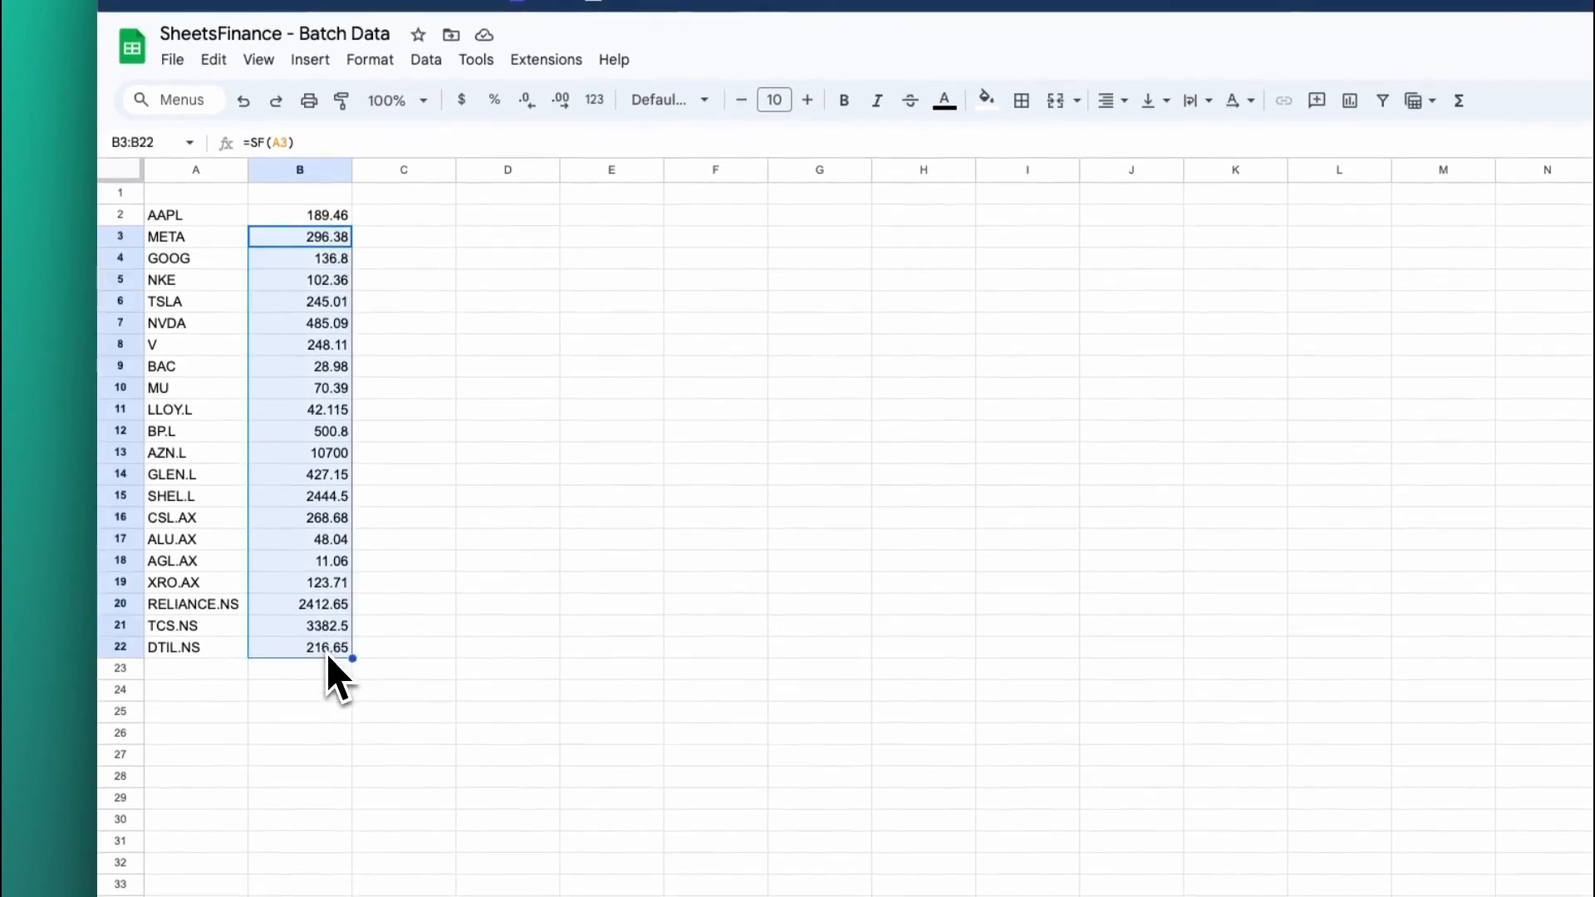
{"action": "key", "text": "Delete"}
Replace the formula in B2 with one batch SF call over all tickers in A2:A22.
{"action": "left_click", "coordinate": [332, 216]}
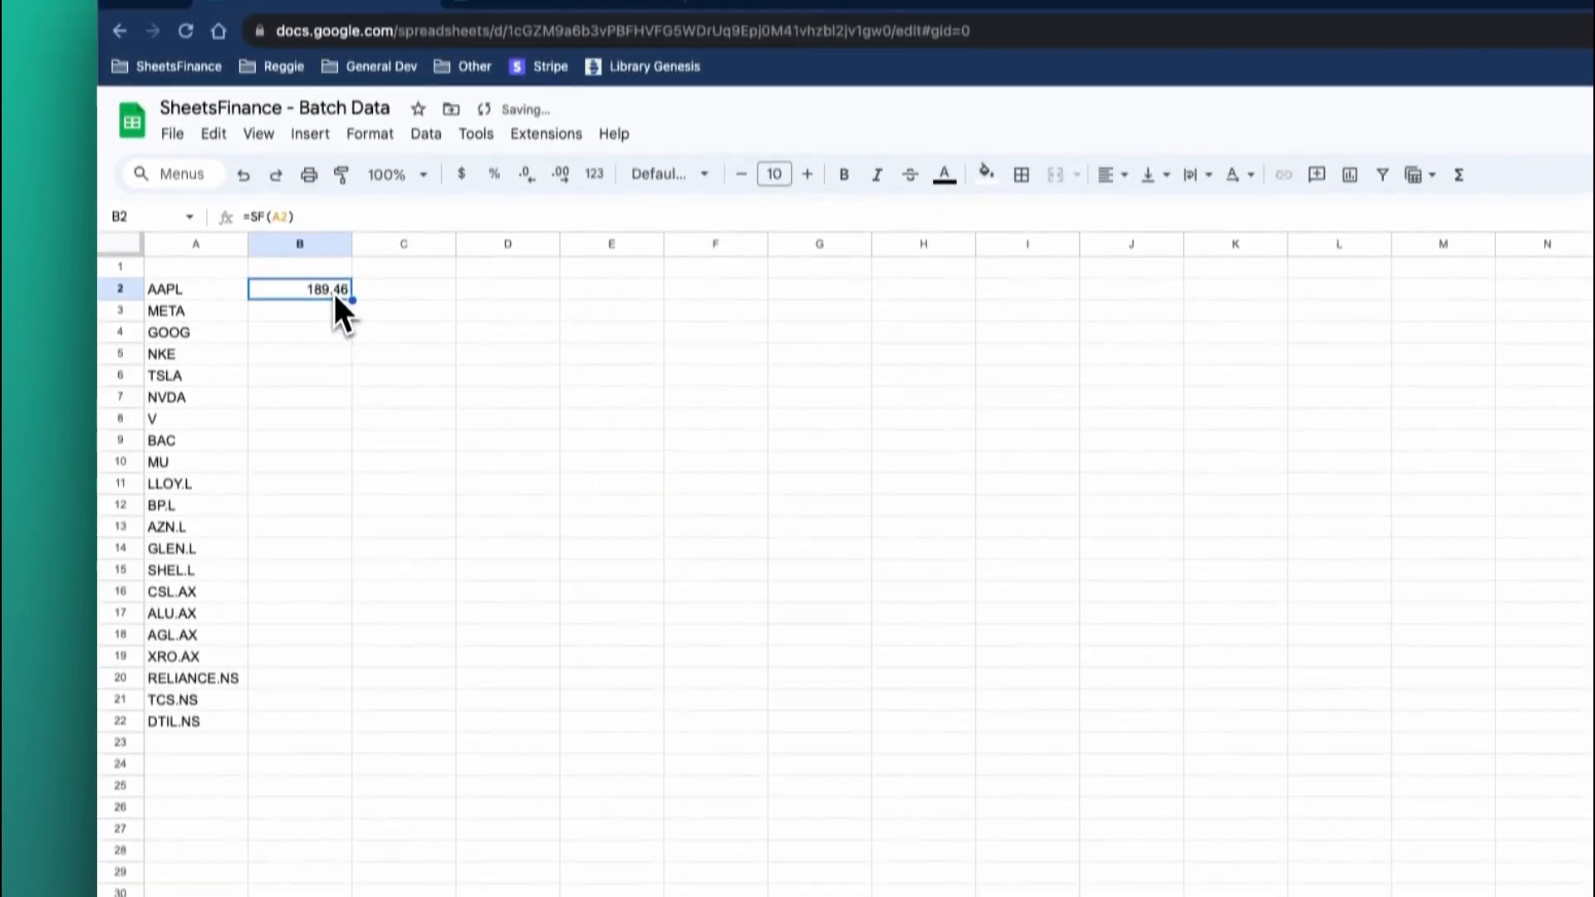
{"action": "left_click_drag", "start_coordinate": [320, 239], "coordinate": [212, 256]}
{"action": "type", "text": "=SF("}
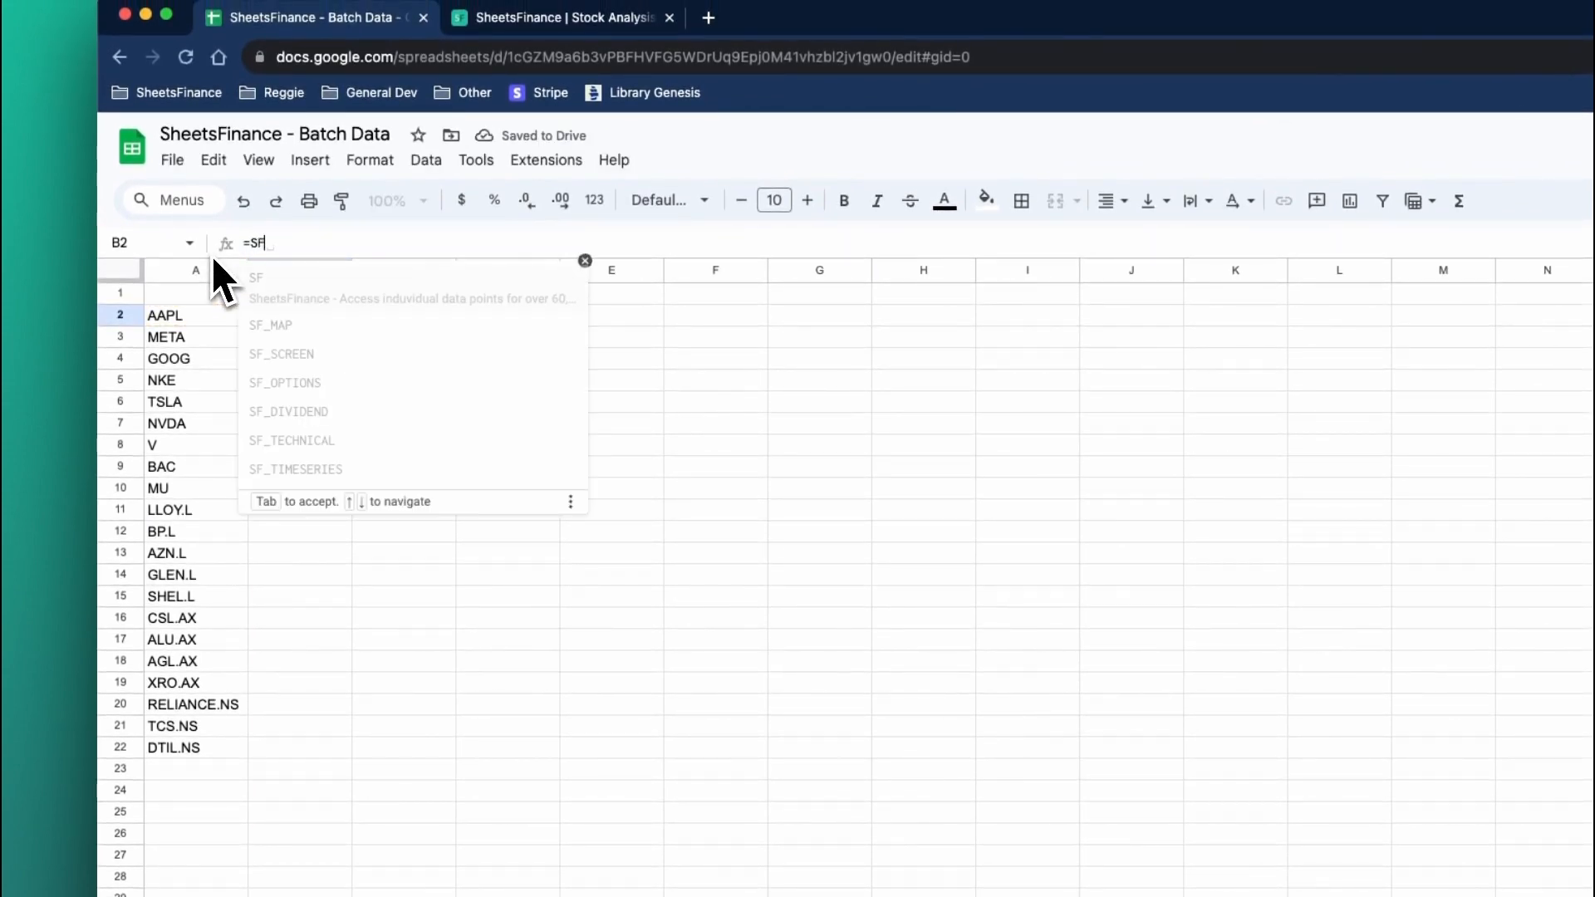
{"action": "left_click_drag", "start_coordinate": [182, 315], "coordinate": [183, 757]}
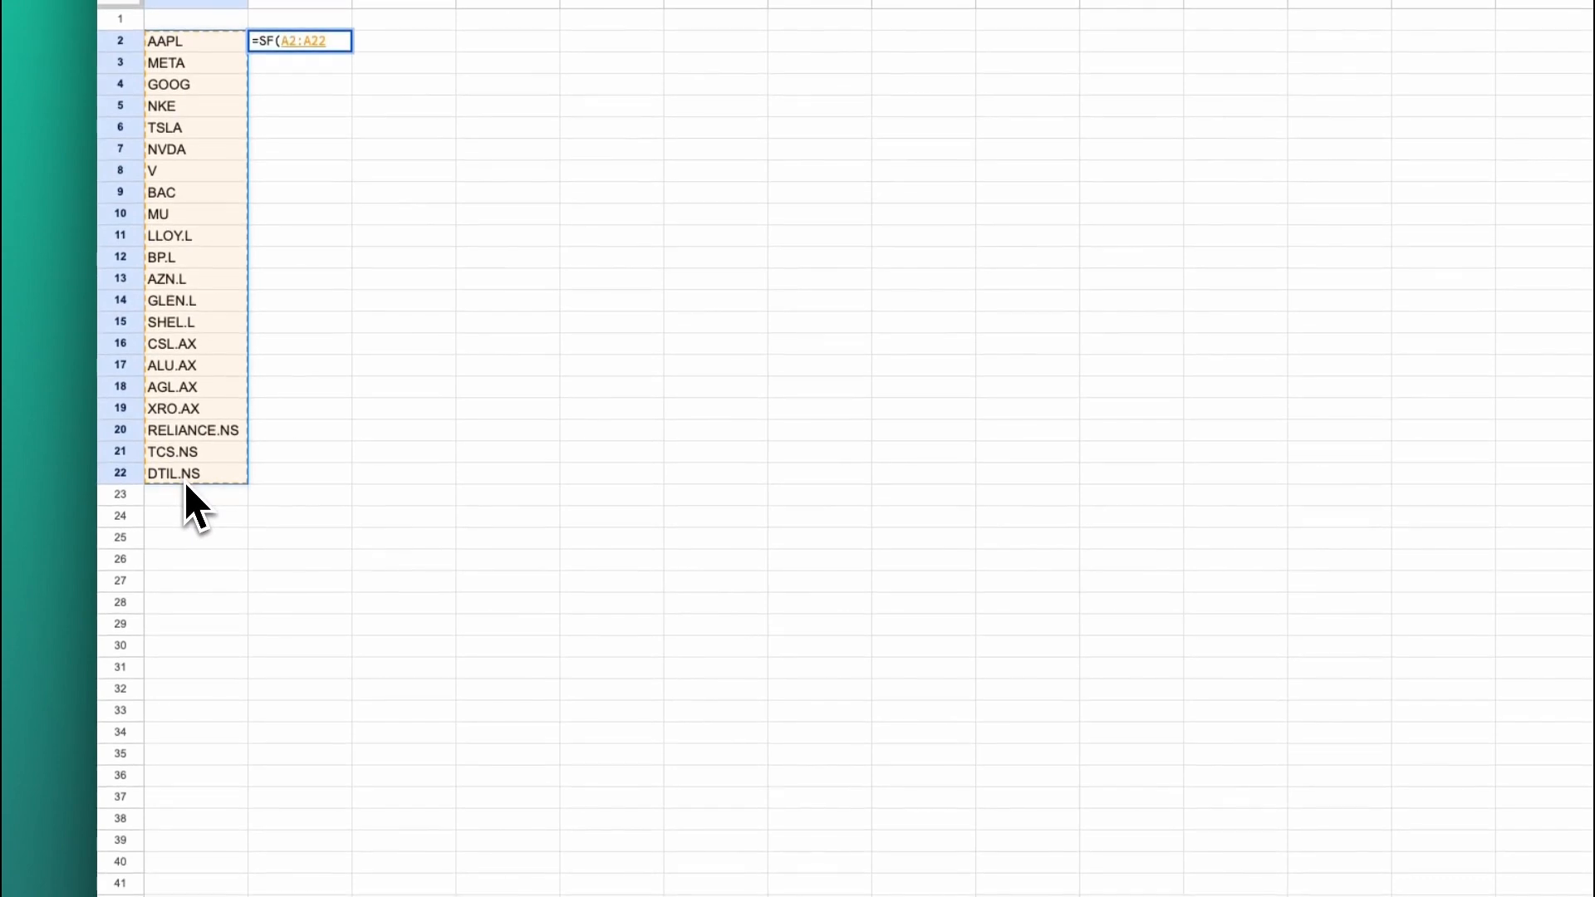
{"action": "key", "text": "Return"}
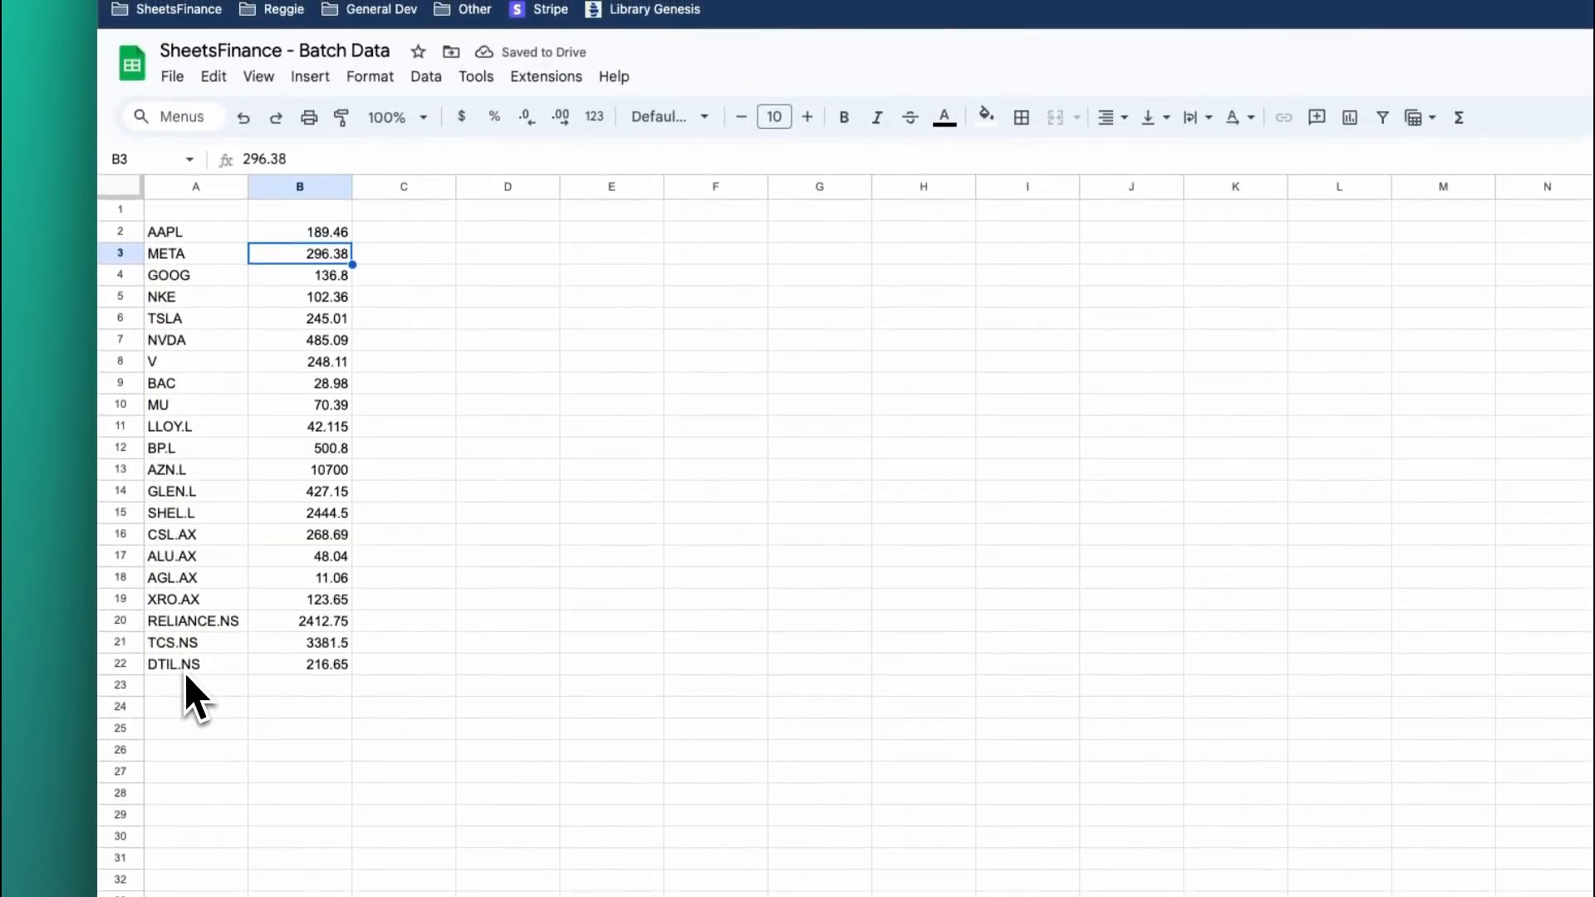
{"action": "left_click", "coordinate": [293, 233]}
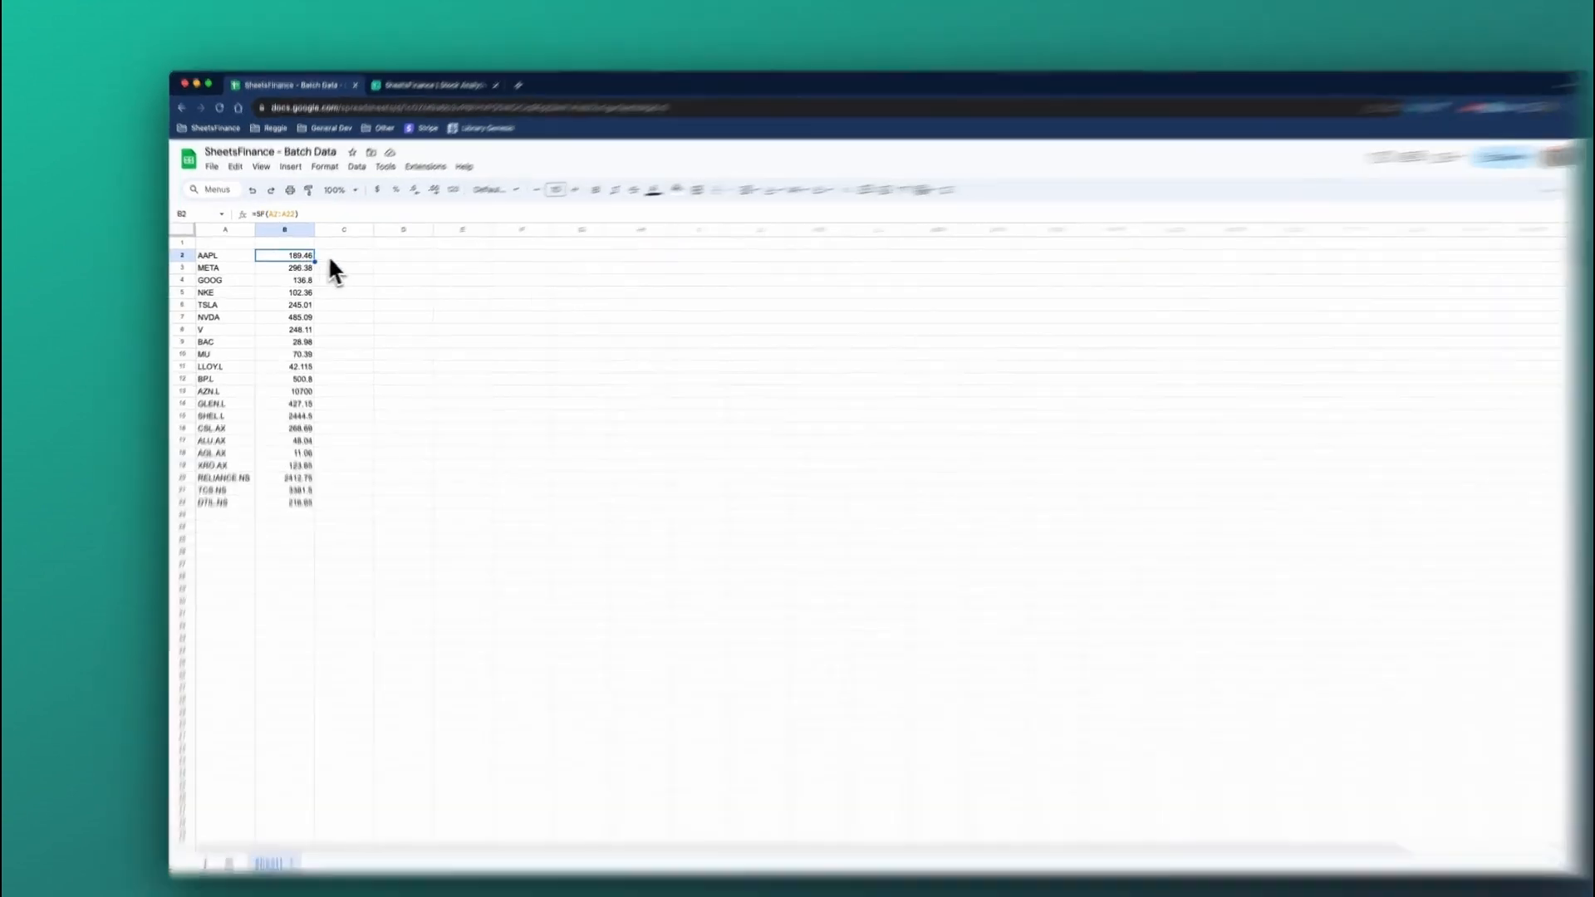
Enter =SF(A2:A22,"realTime","volume") in C2 to fetch the volume for every ticker.
{"action": "left_click", "coordinate": [335, 261]}
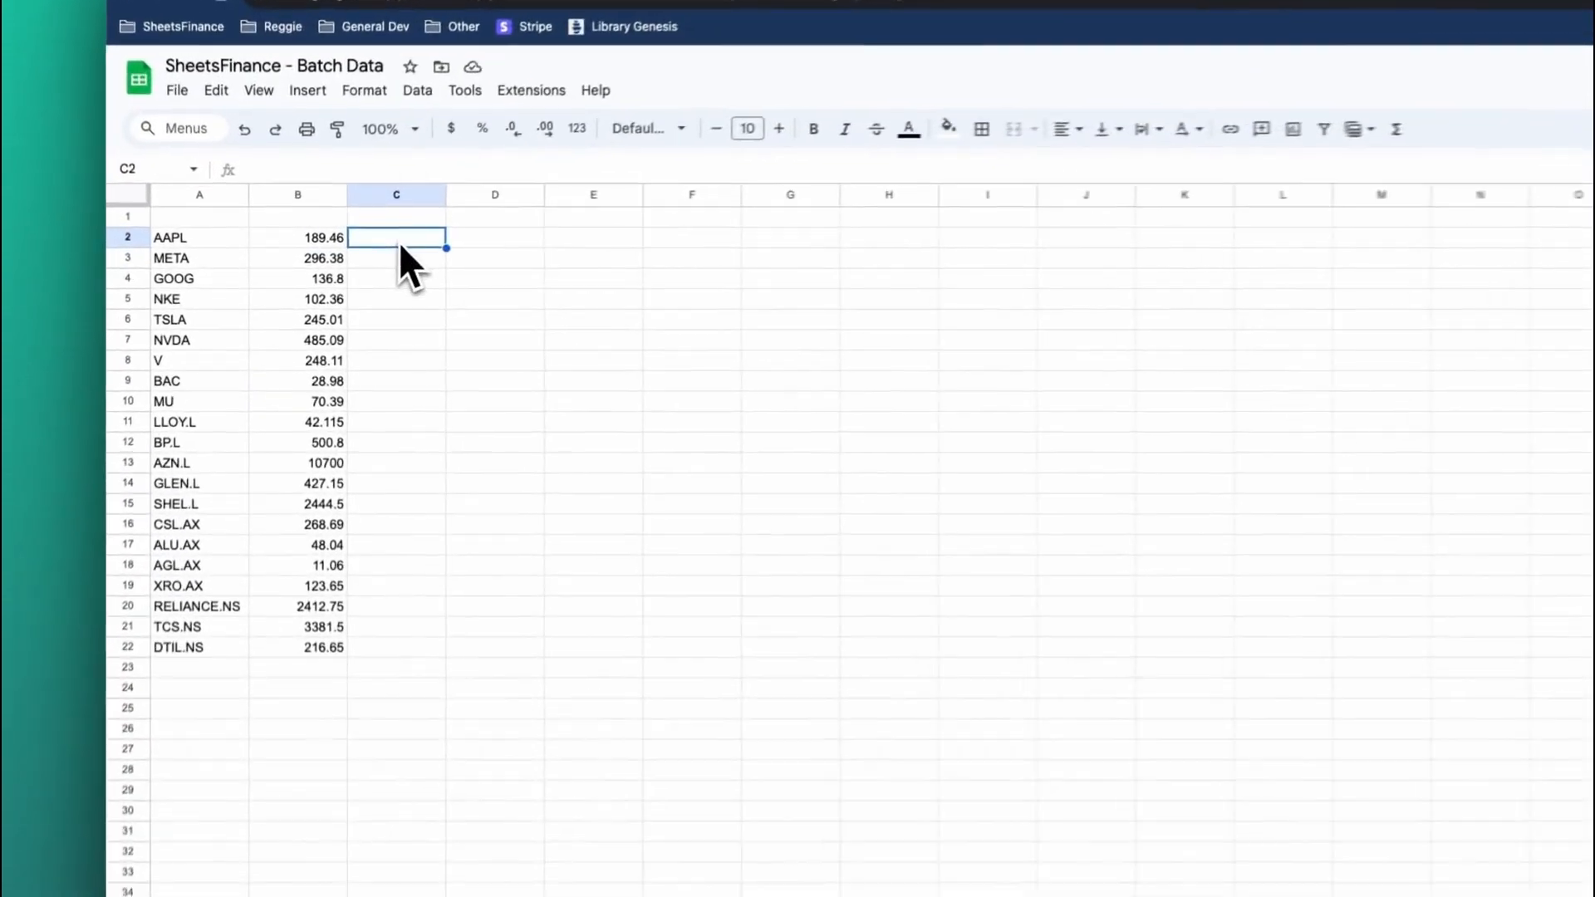
{"action": "type", "text": "=SF"}
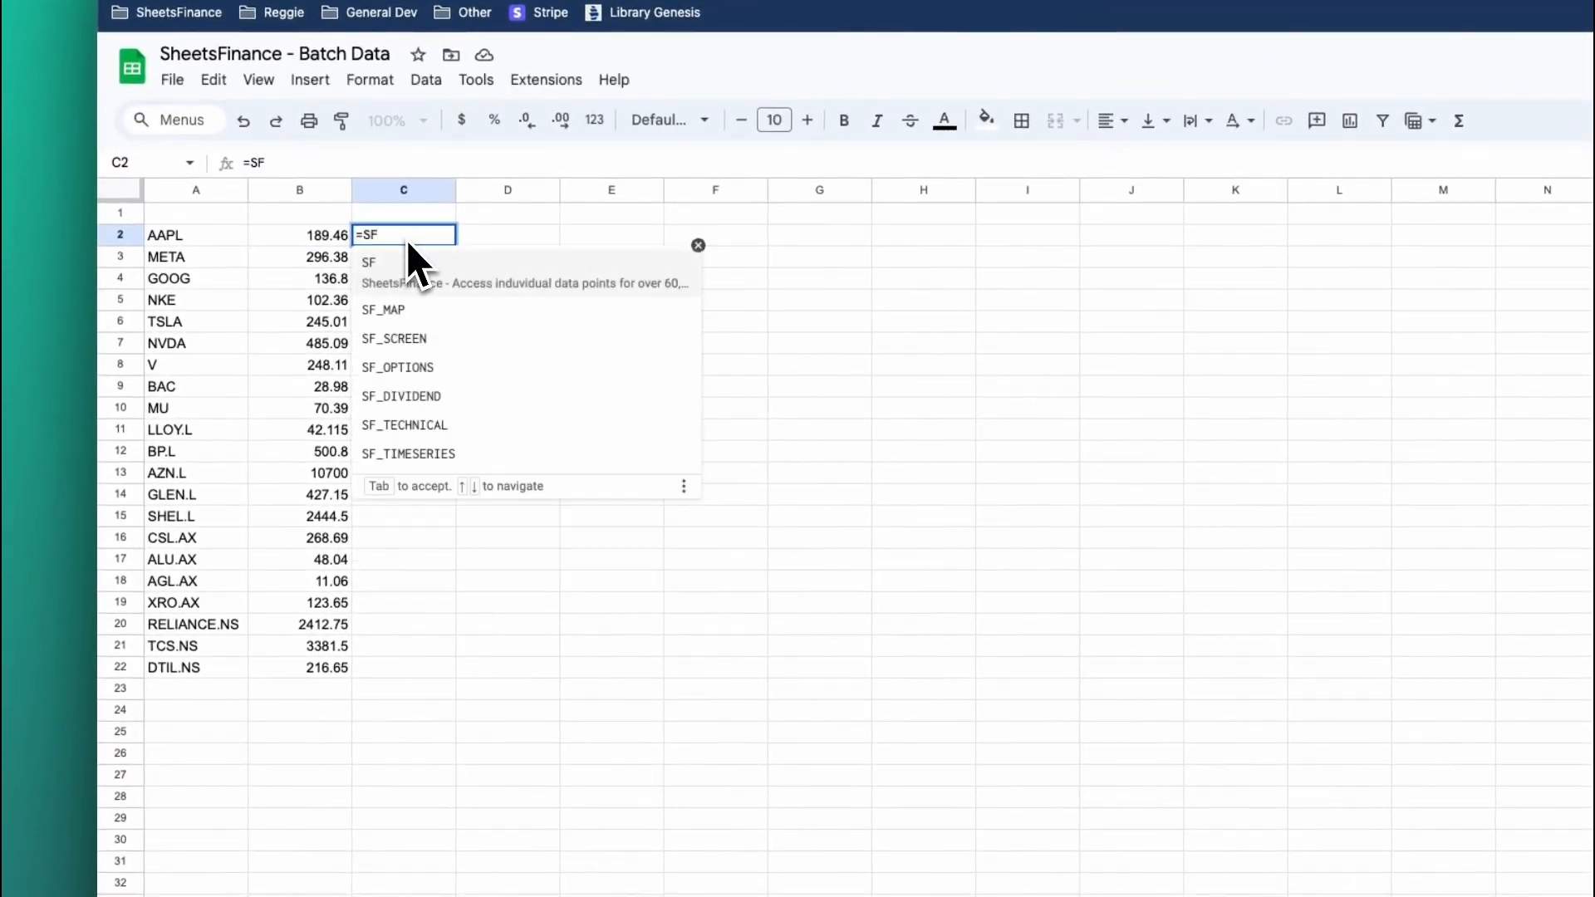
{"action": "type", "text": "("}
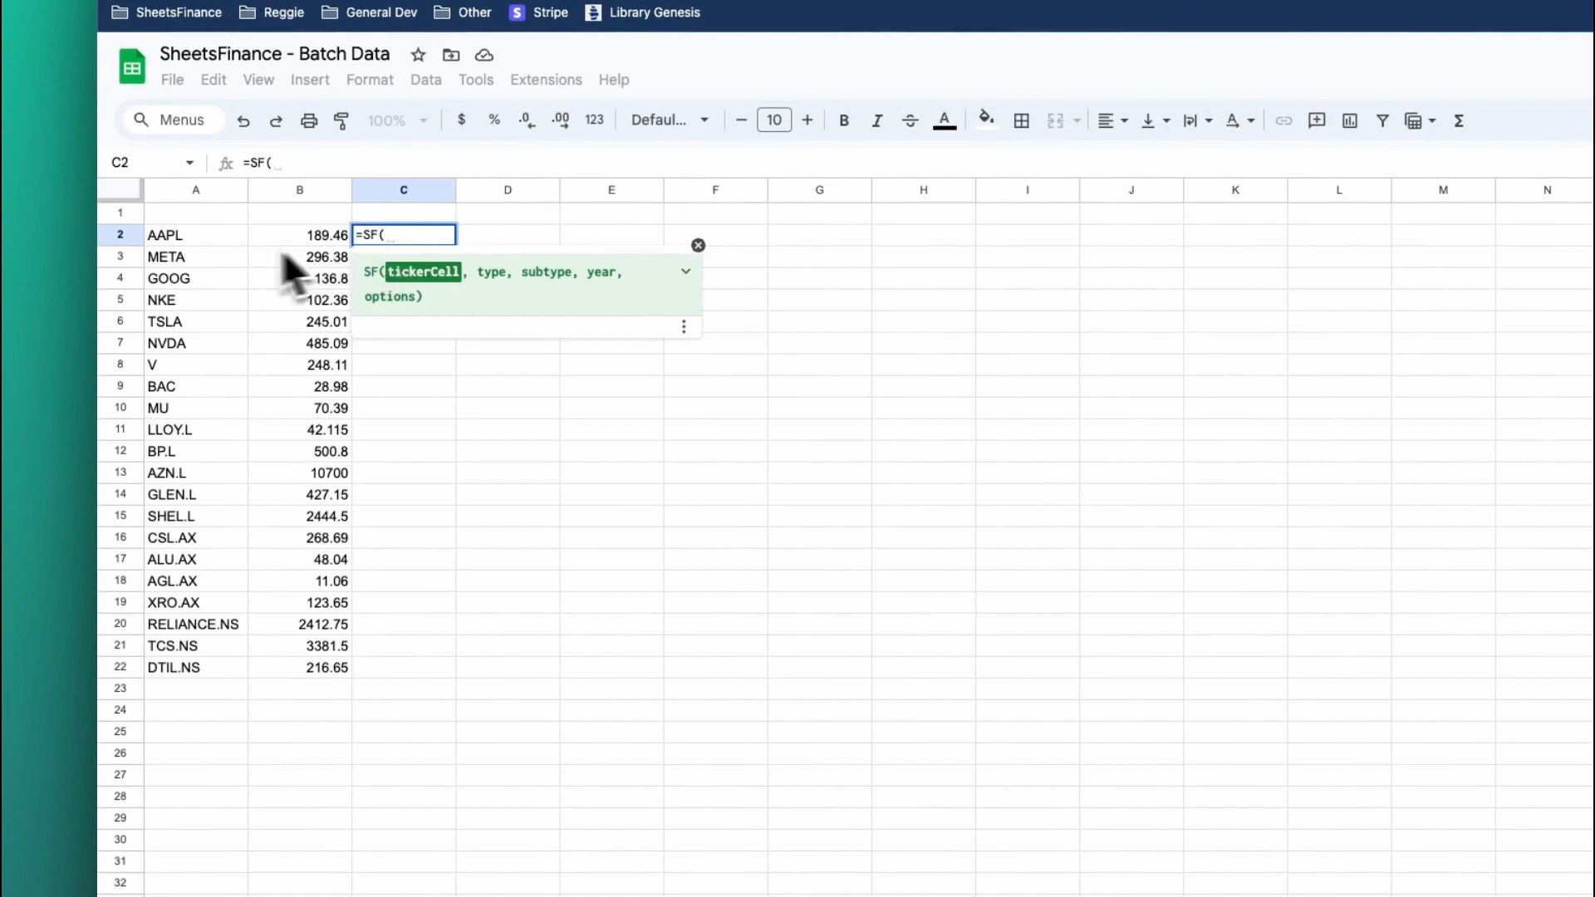
{"action": "left_click_drag", "start_coordinate": [199, 236], "coordinate": [207, 668]}
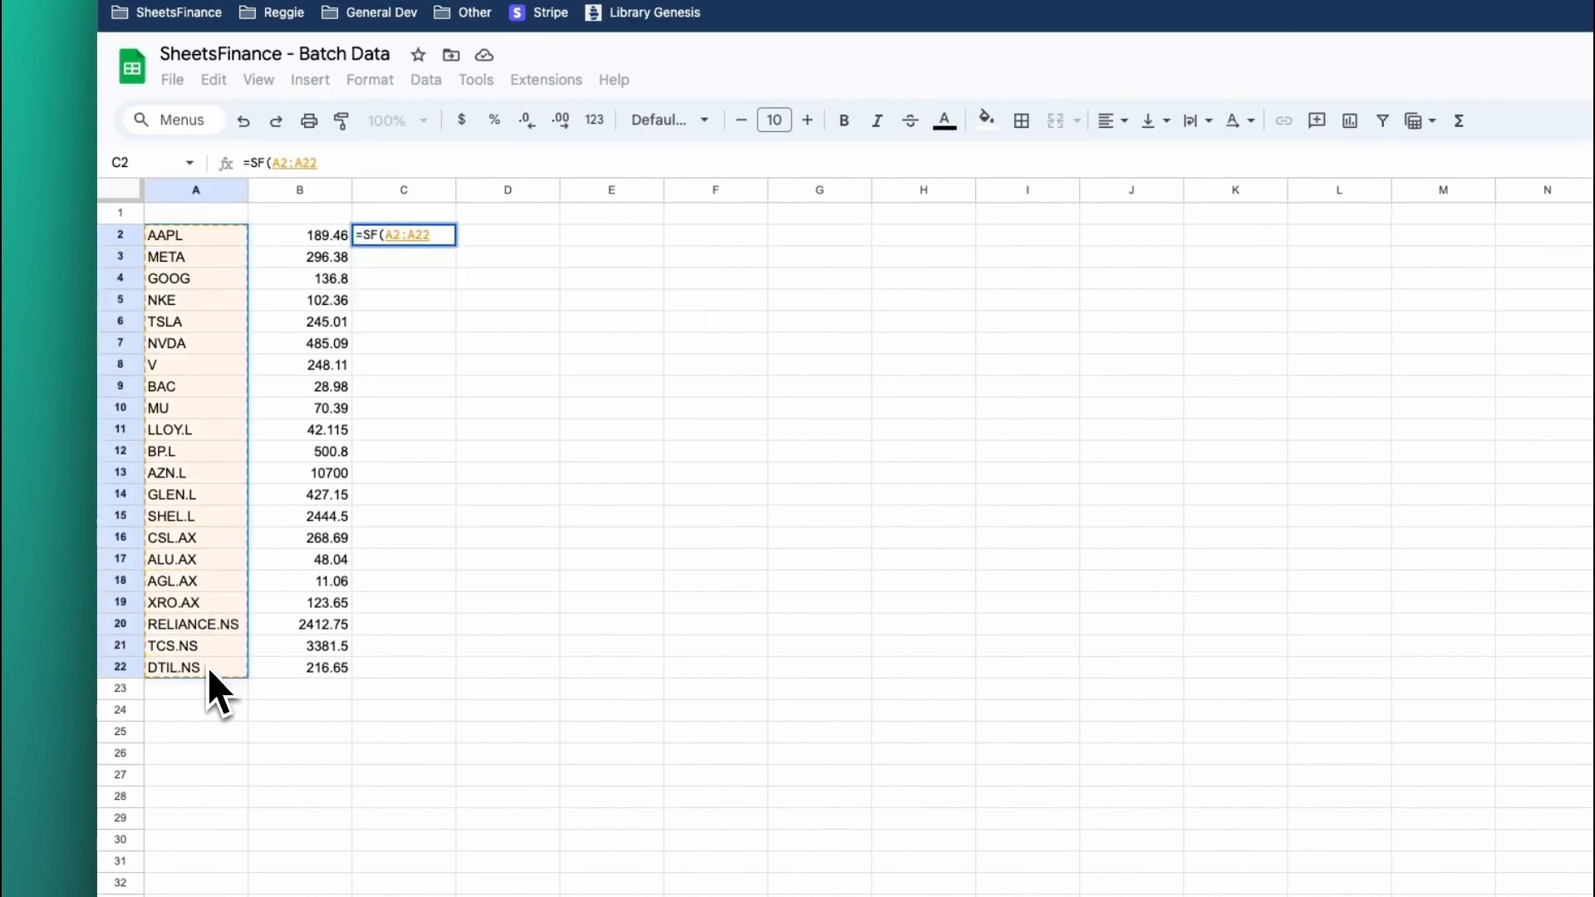
{"action": "type", "text": ",\"re"}
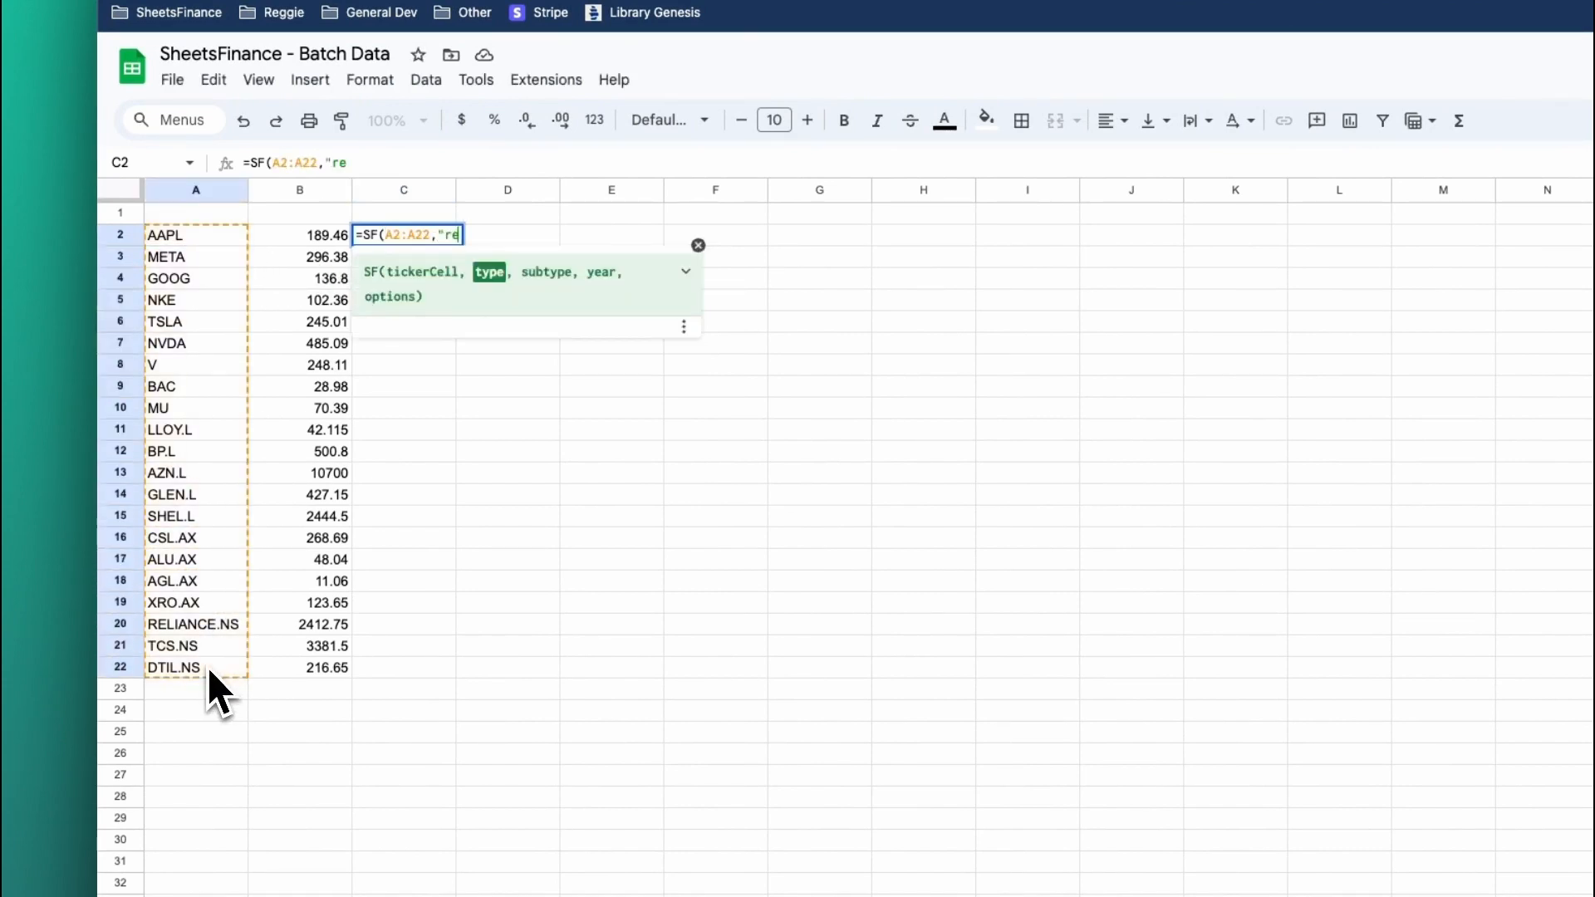
{"action": "type", "text": "alTime\",\"d"}
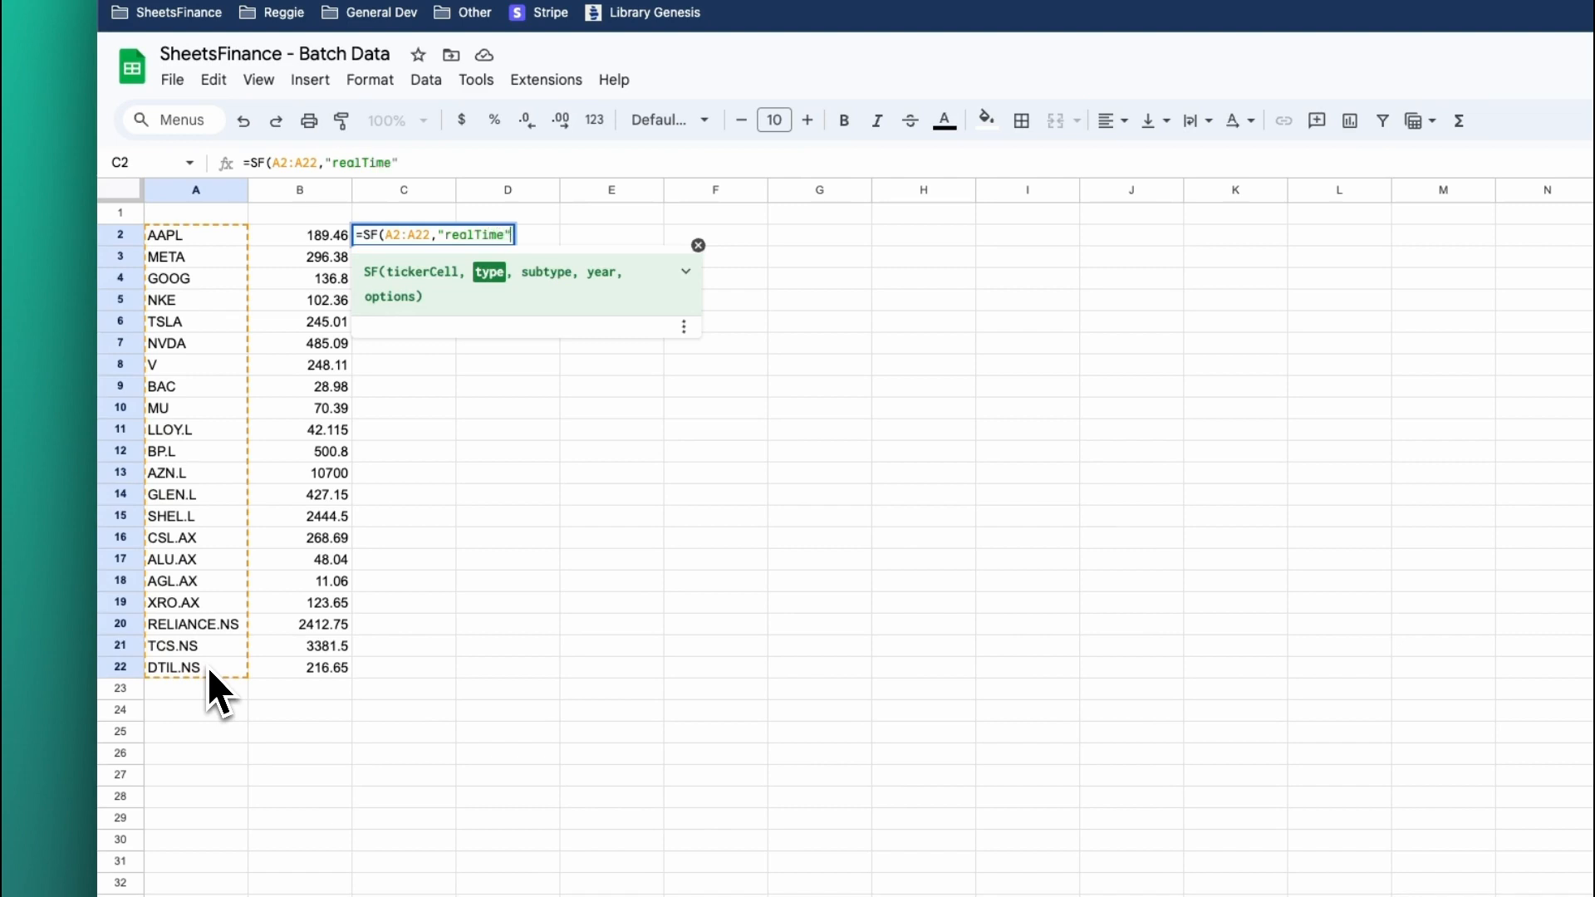
{"action": "type", "text": "volume\")"}
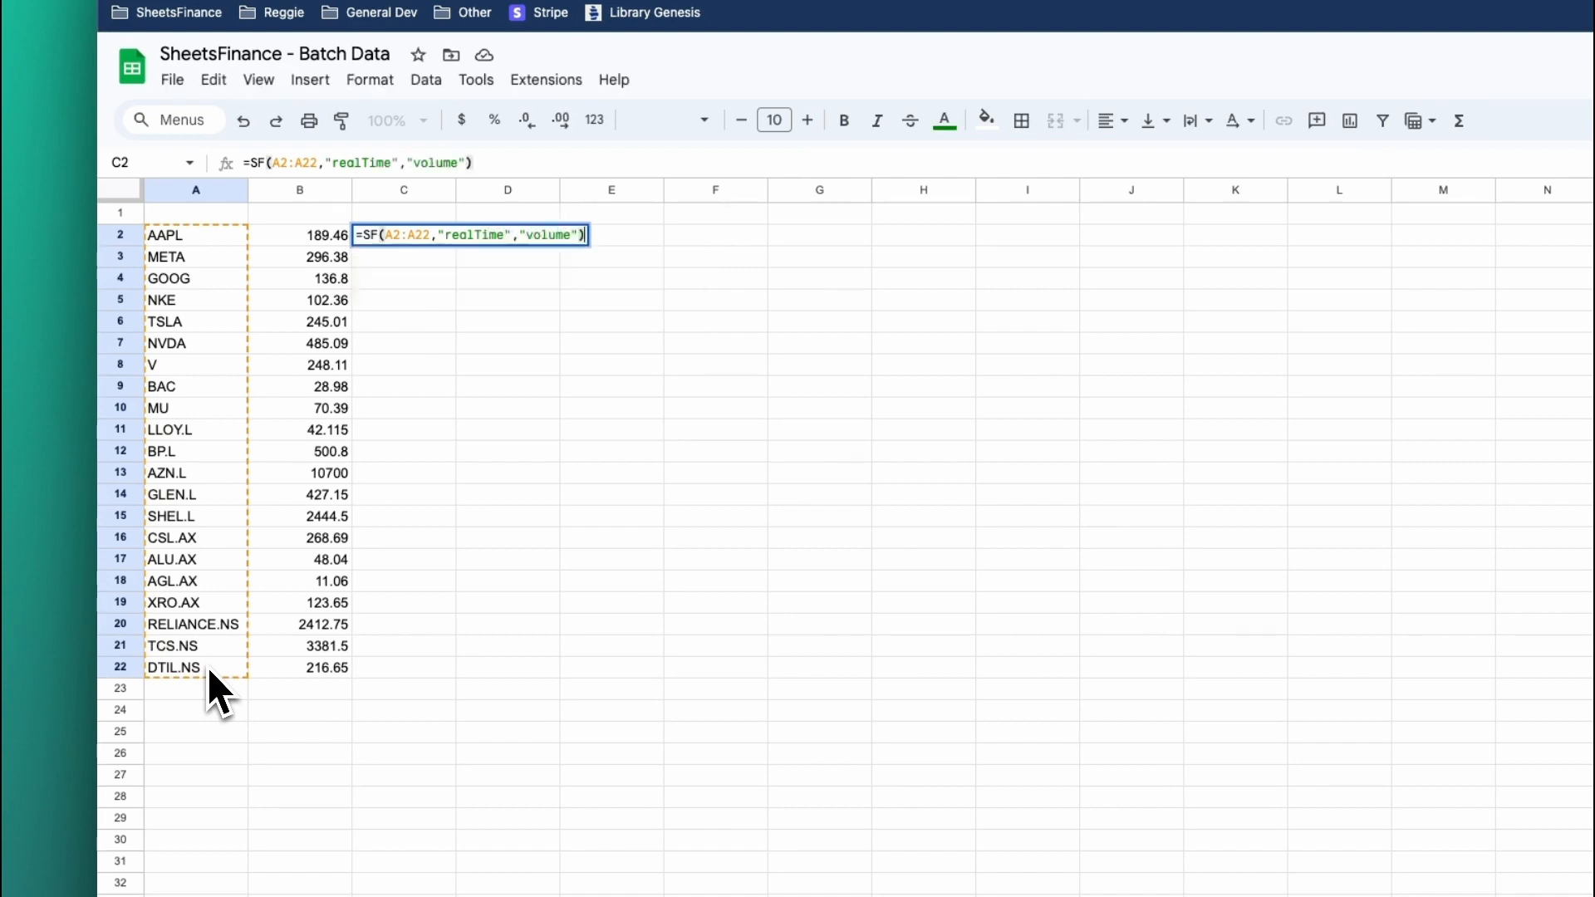
{"action": "key", "text": "Return"}
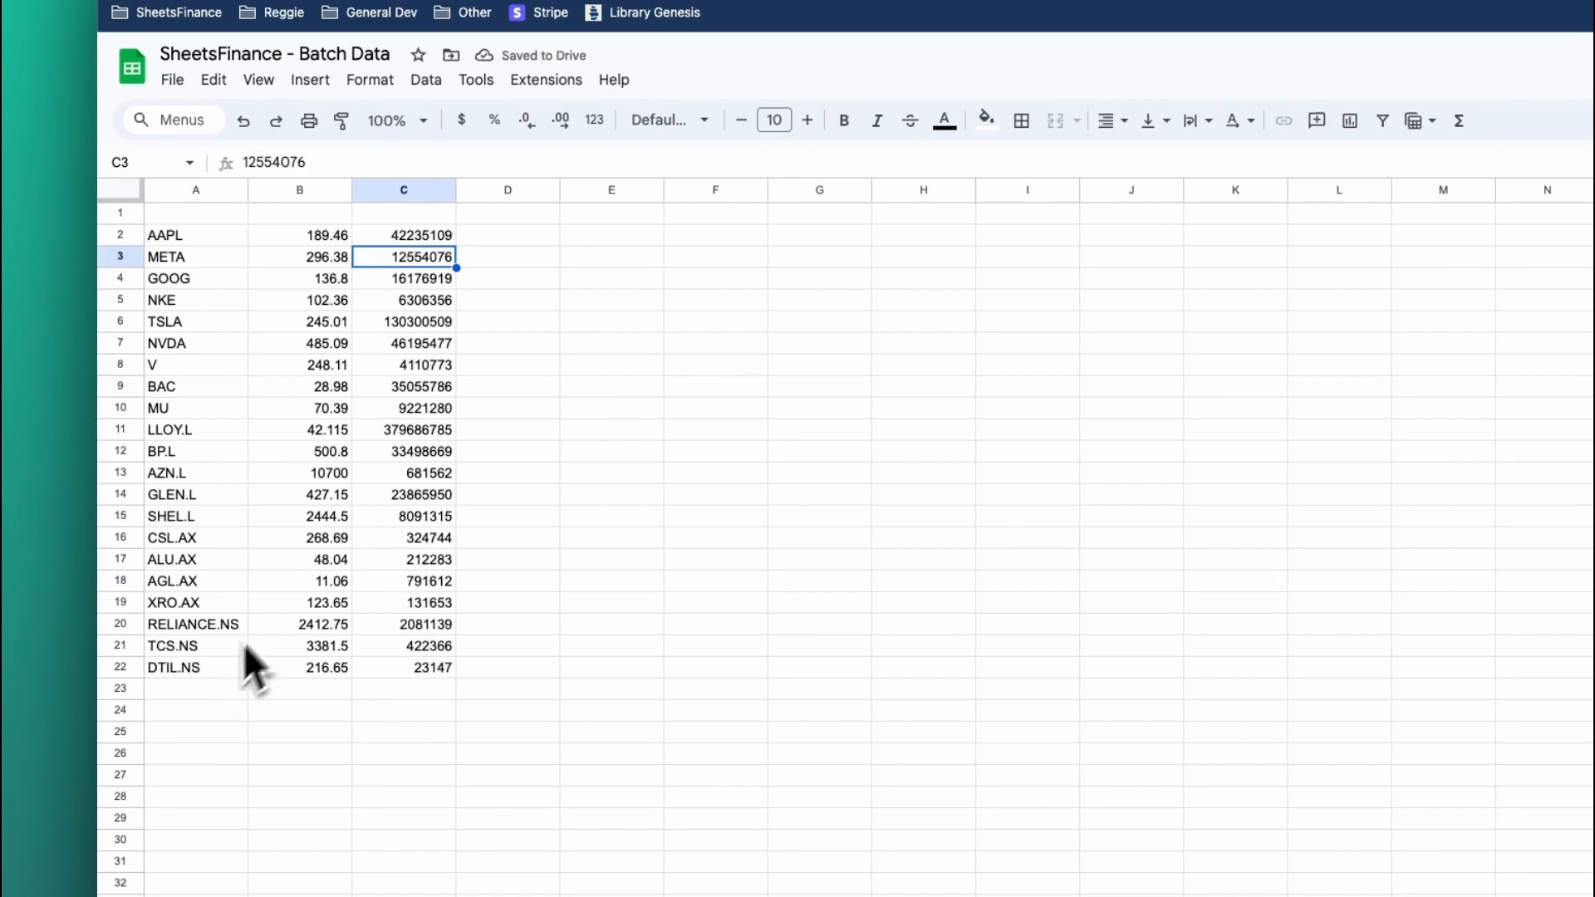
Delete the batch volume formula from C2.
{"action": "left_click", "coordinate": [411, 236]}
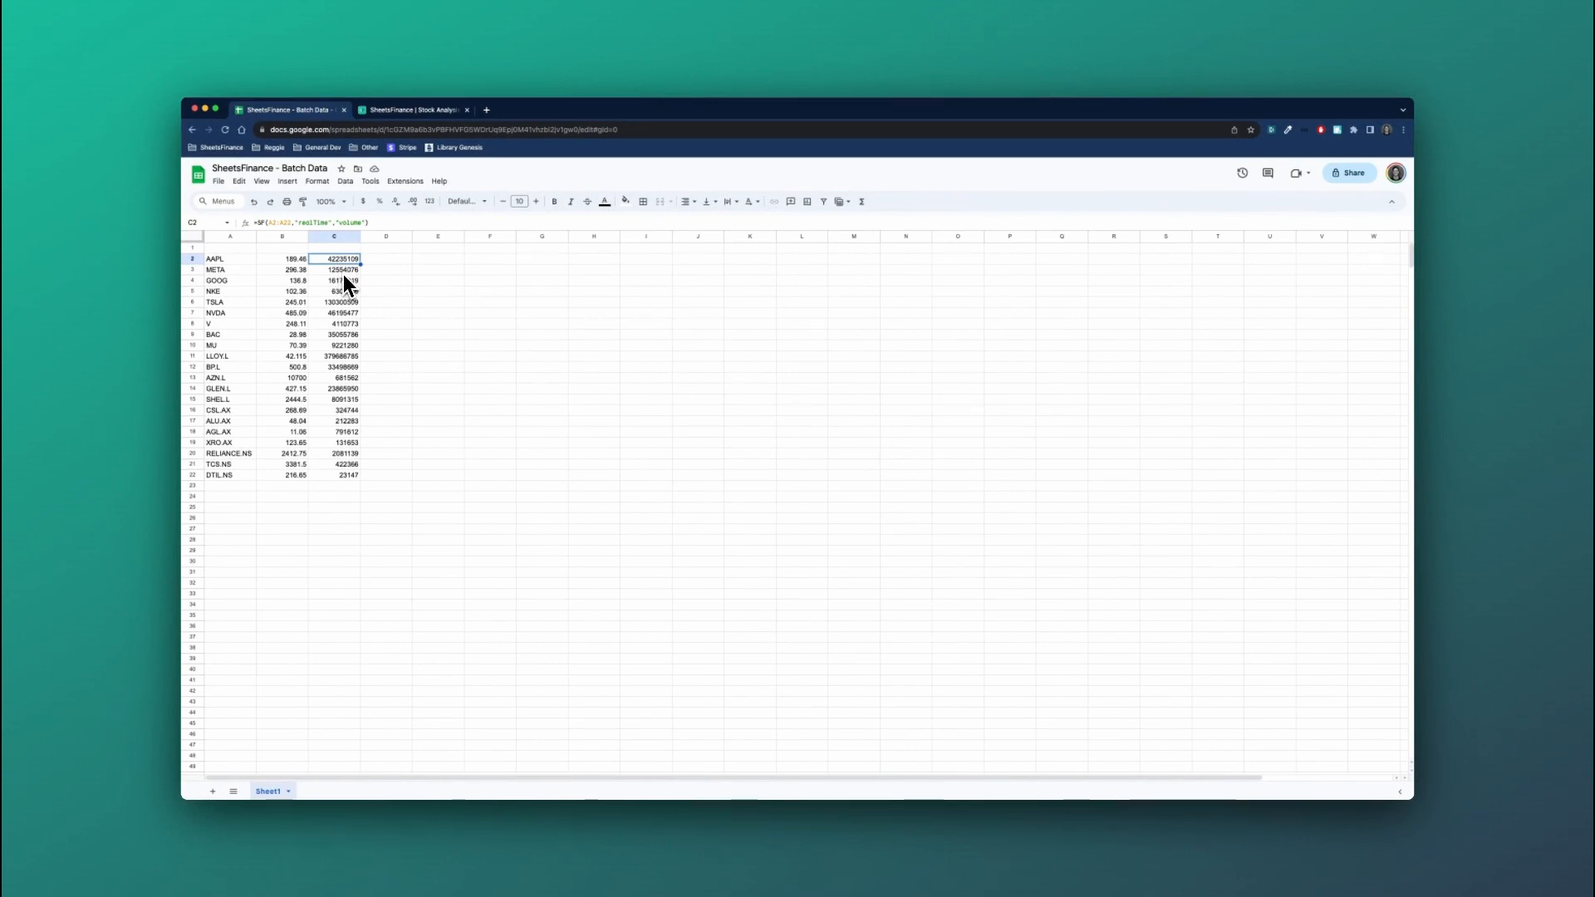
{"action": "key", "text": "Delete"}
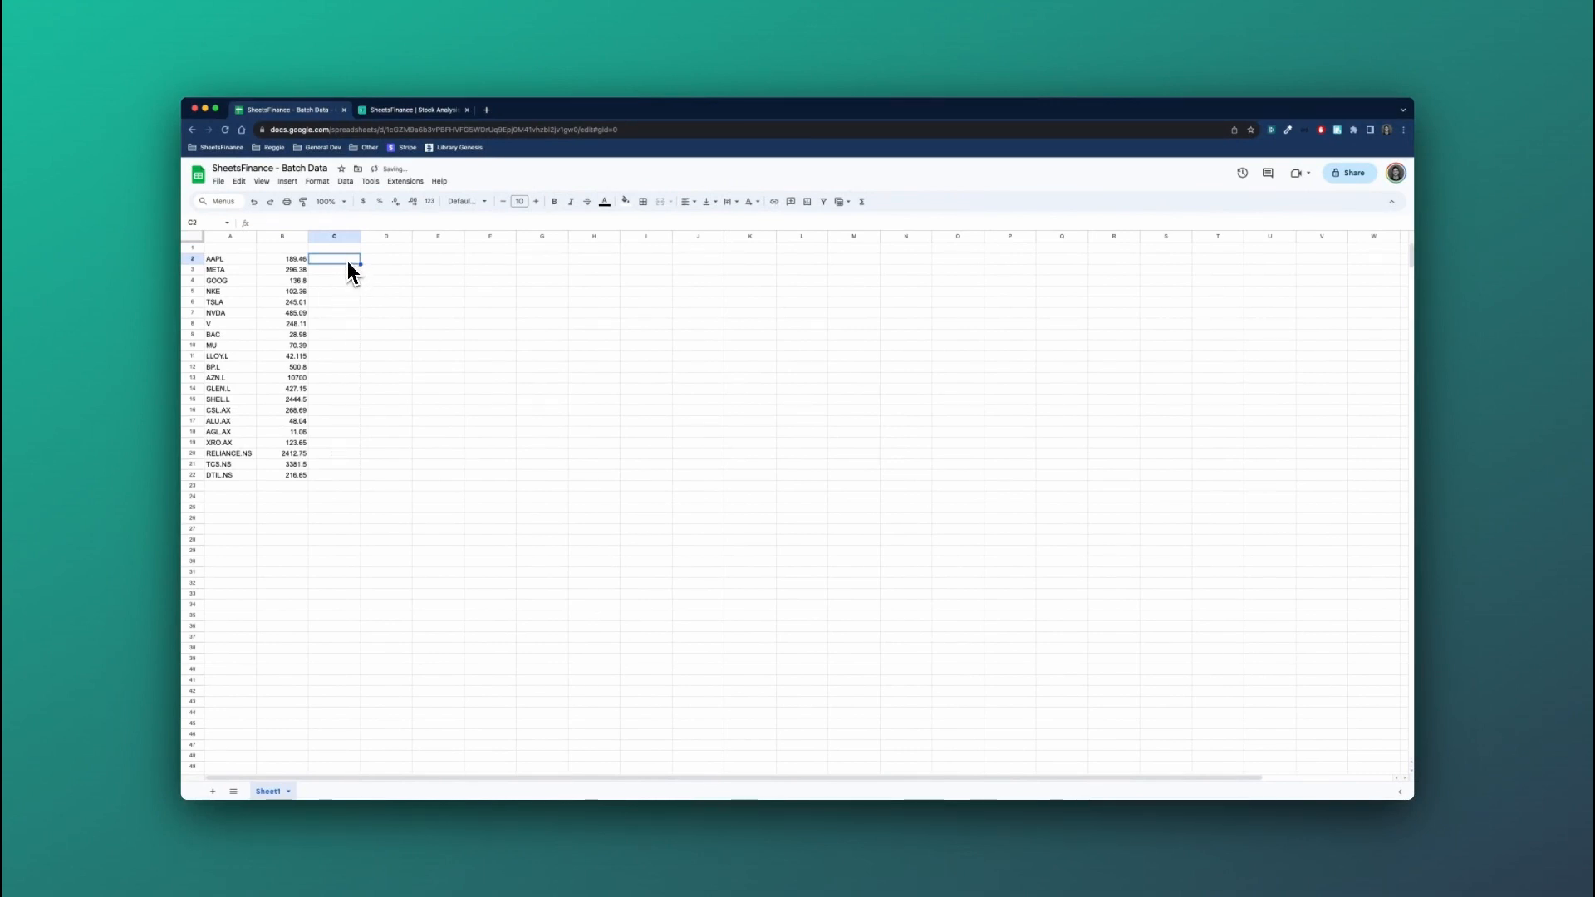
Extend the formula in B2 to =SF(A2:A22,"realTime","price&volume") so it requests both metrics.
{"action": "left_click", "coordinate": [295, 259]}
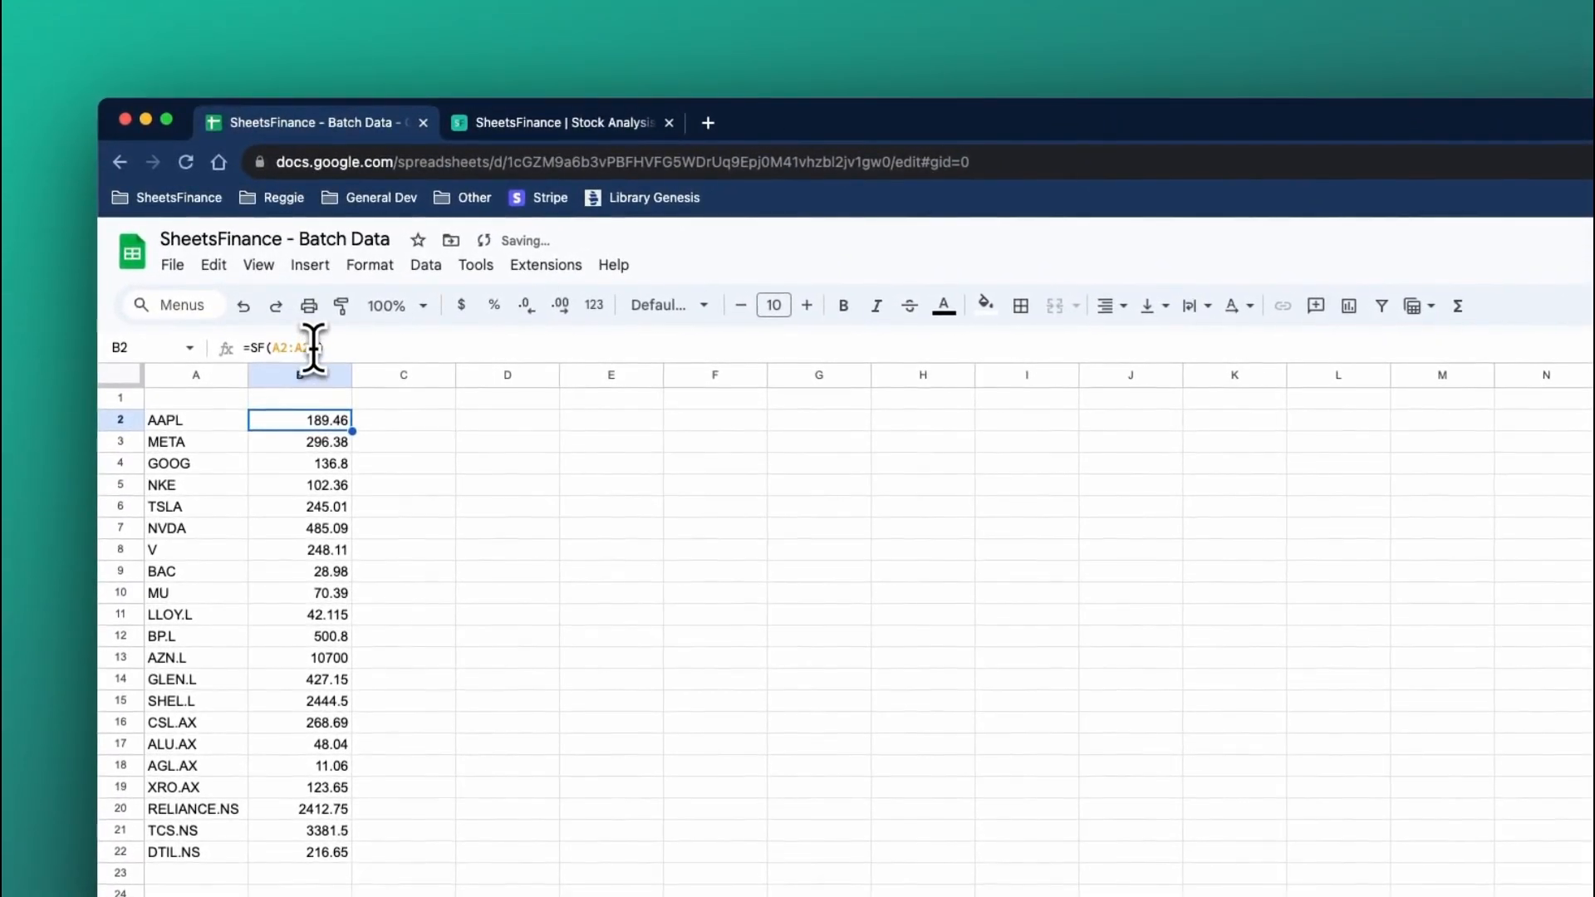
{"action": "left_click", "coordinate": [314, 346]}
{"action": "type", "text": ",\"real"}
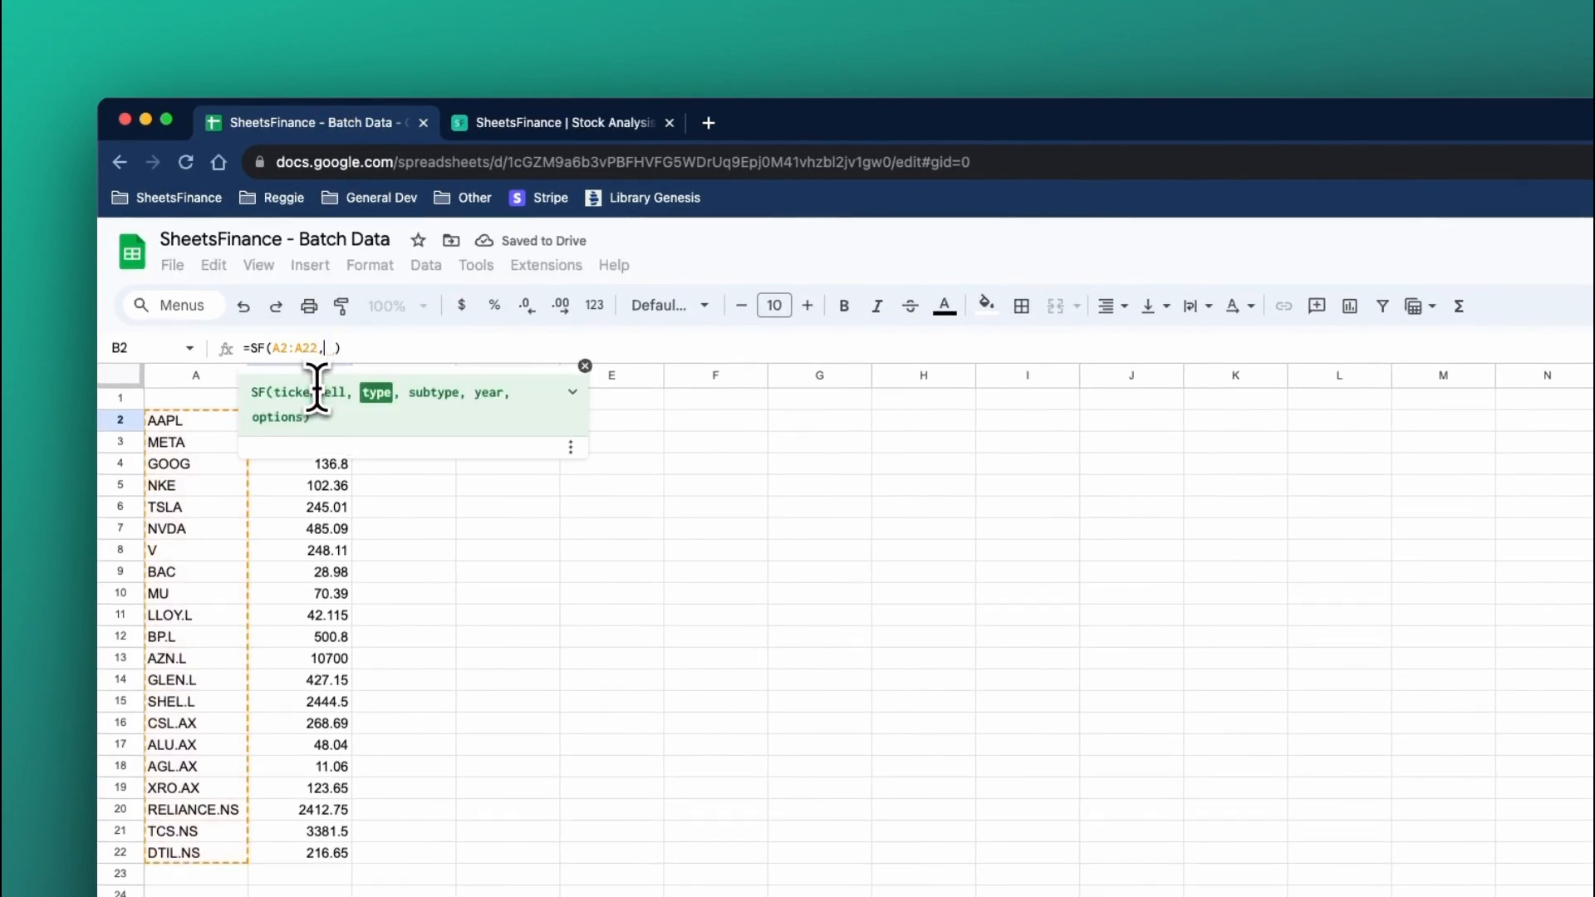
{"action": "type", "text": "Time\""}
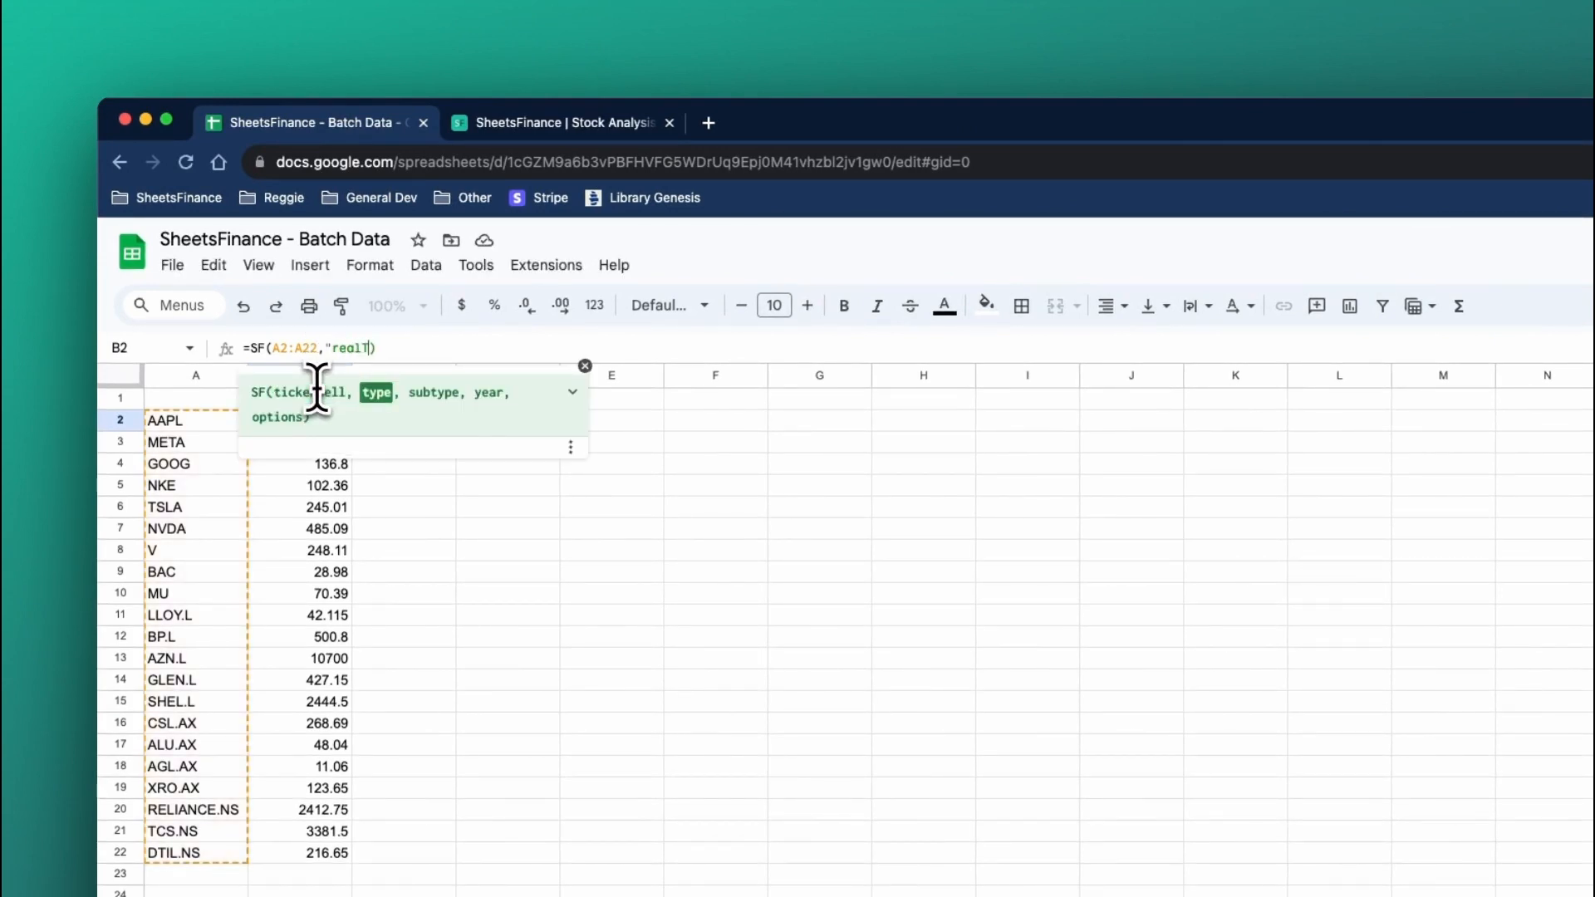
{"action": "type", "text": ",\"price"}
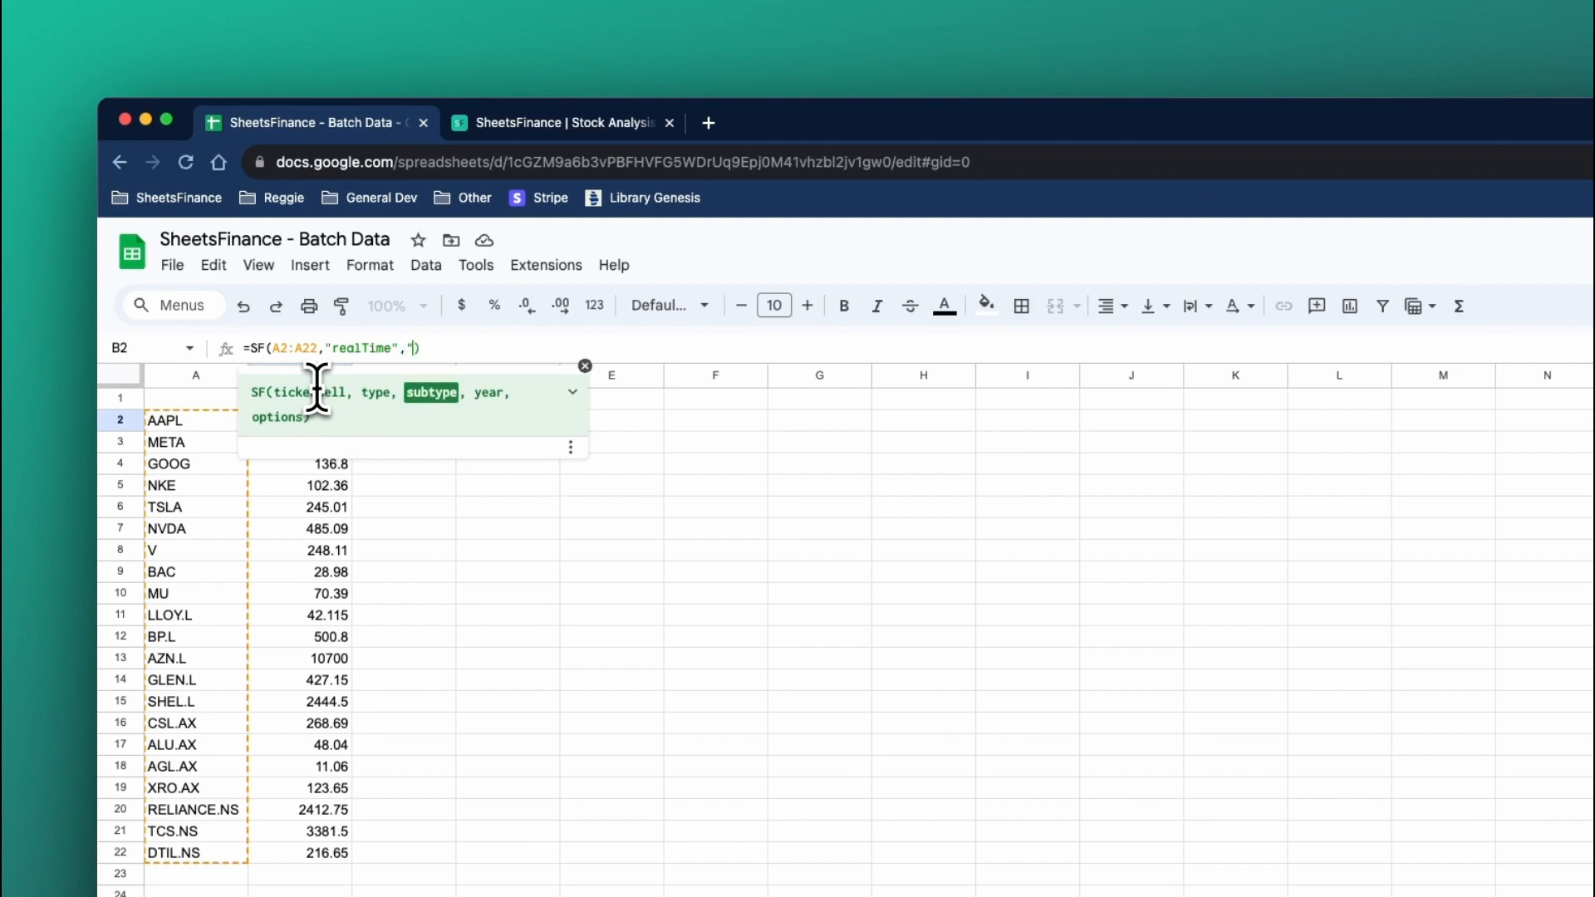
{"action": "type", "text": "&volume\""}
{"action": "key", "text": "Return"}
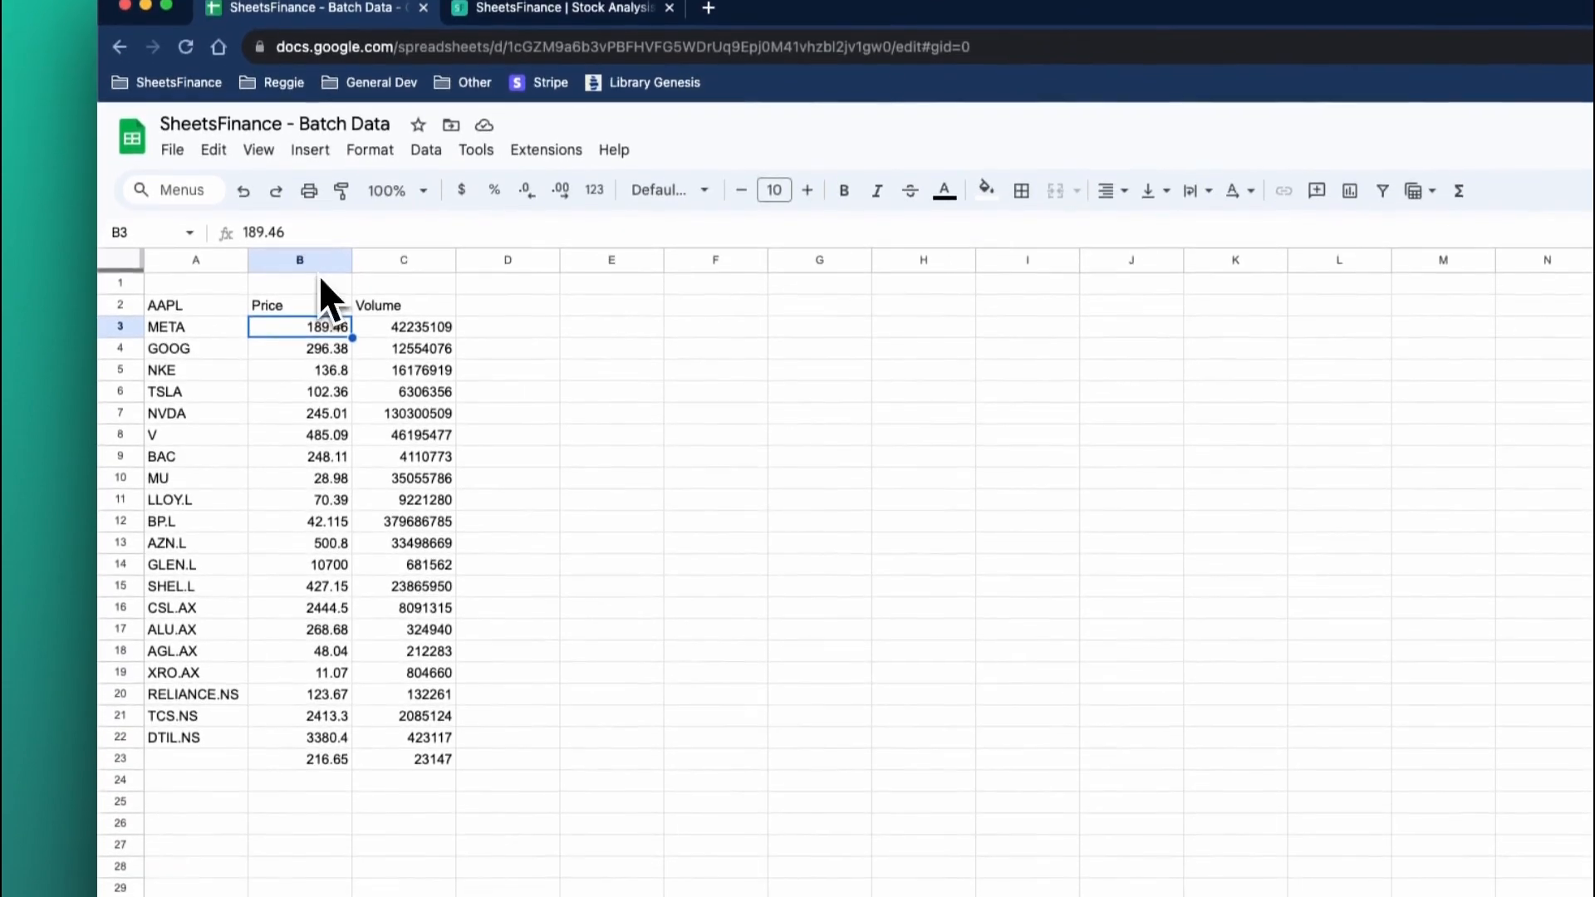
Move the price and volume formula from B2 to B1 so its rows line up with the tickers.
{"action": "left_click", "coordinate": [326, 423]}
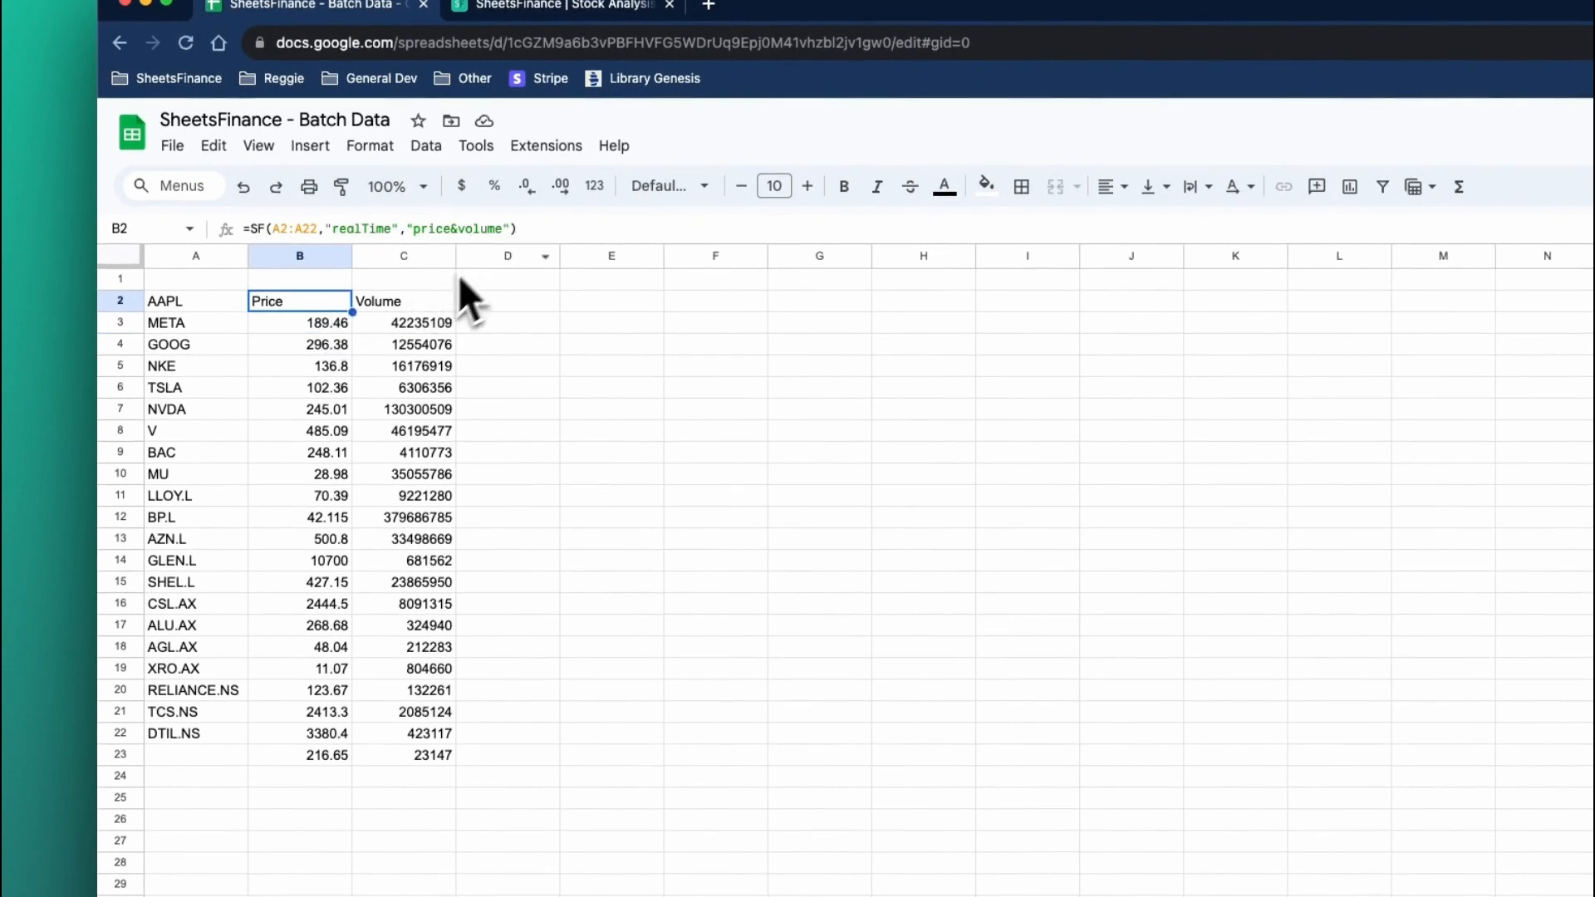
{"action": "key", "text": "super+c"}
{"action": "left_click", "coordinate": [317, 281]}
{"action": "key", "text": "super+v"}
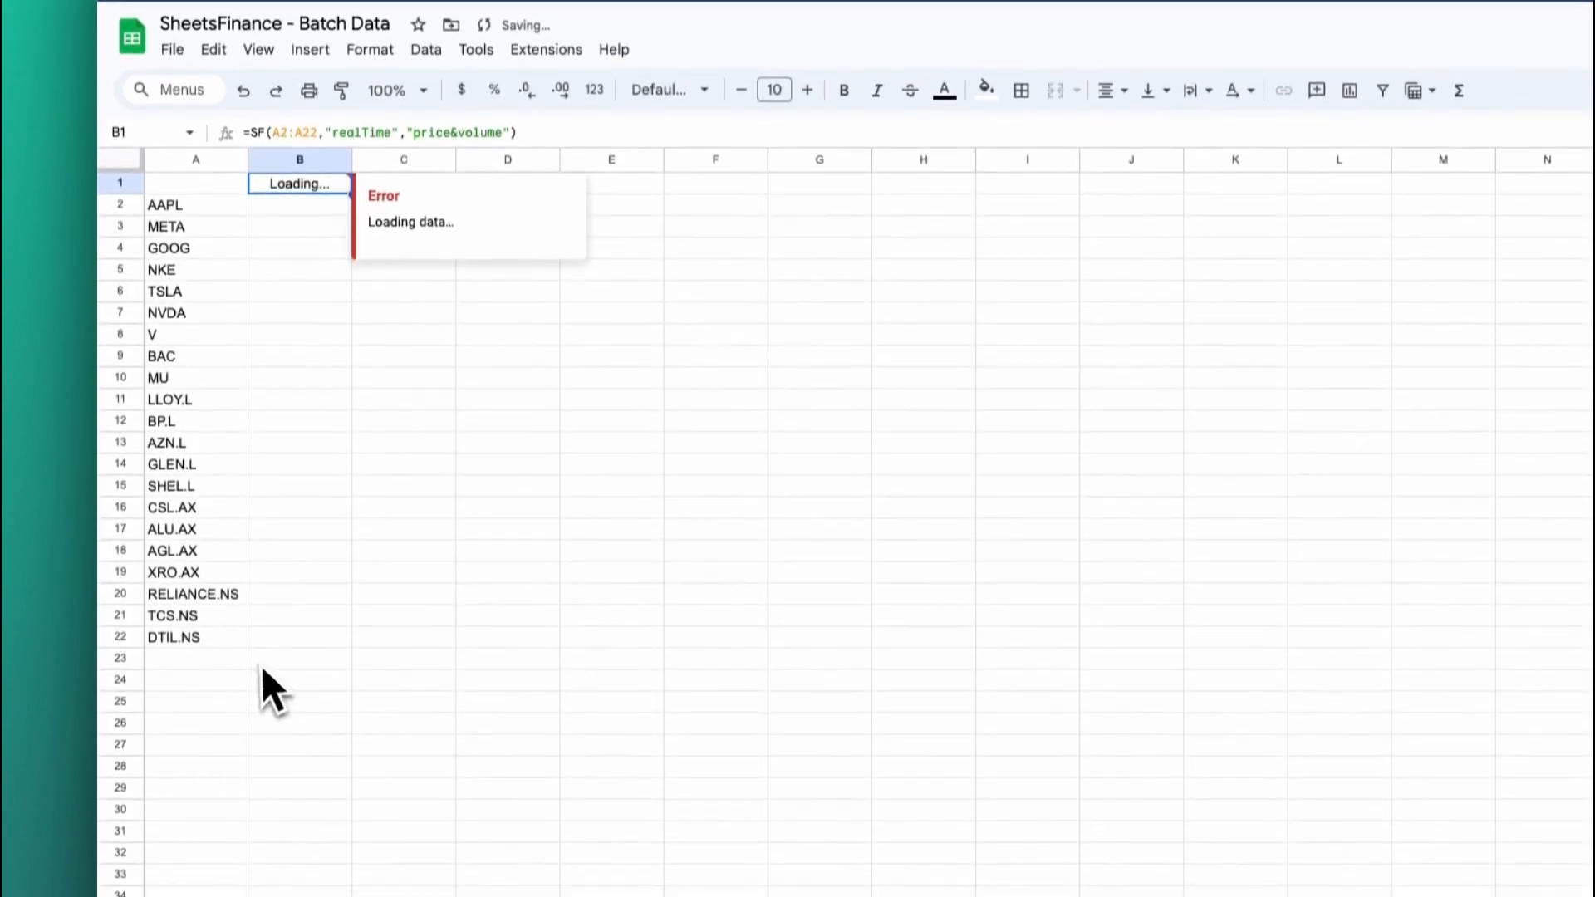
{"action": "left_click", "coordinate": [275, 630]}
Change the subtype in the B1 formula from "price&volume" to "all" for the real-time data.
{"action": "left_click", "coordinate": [295, 169]}
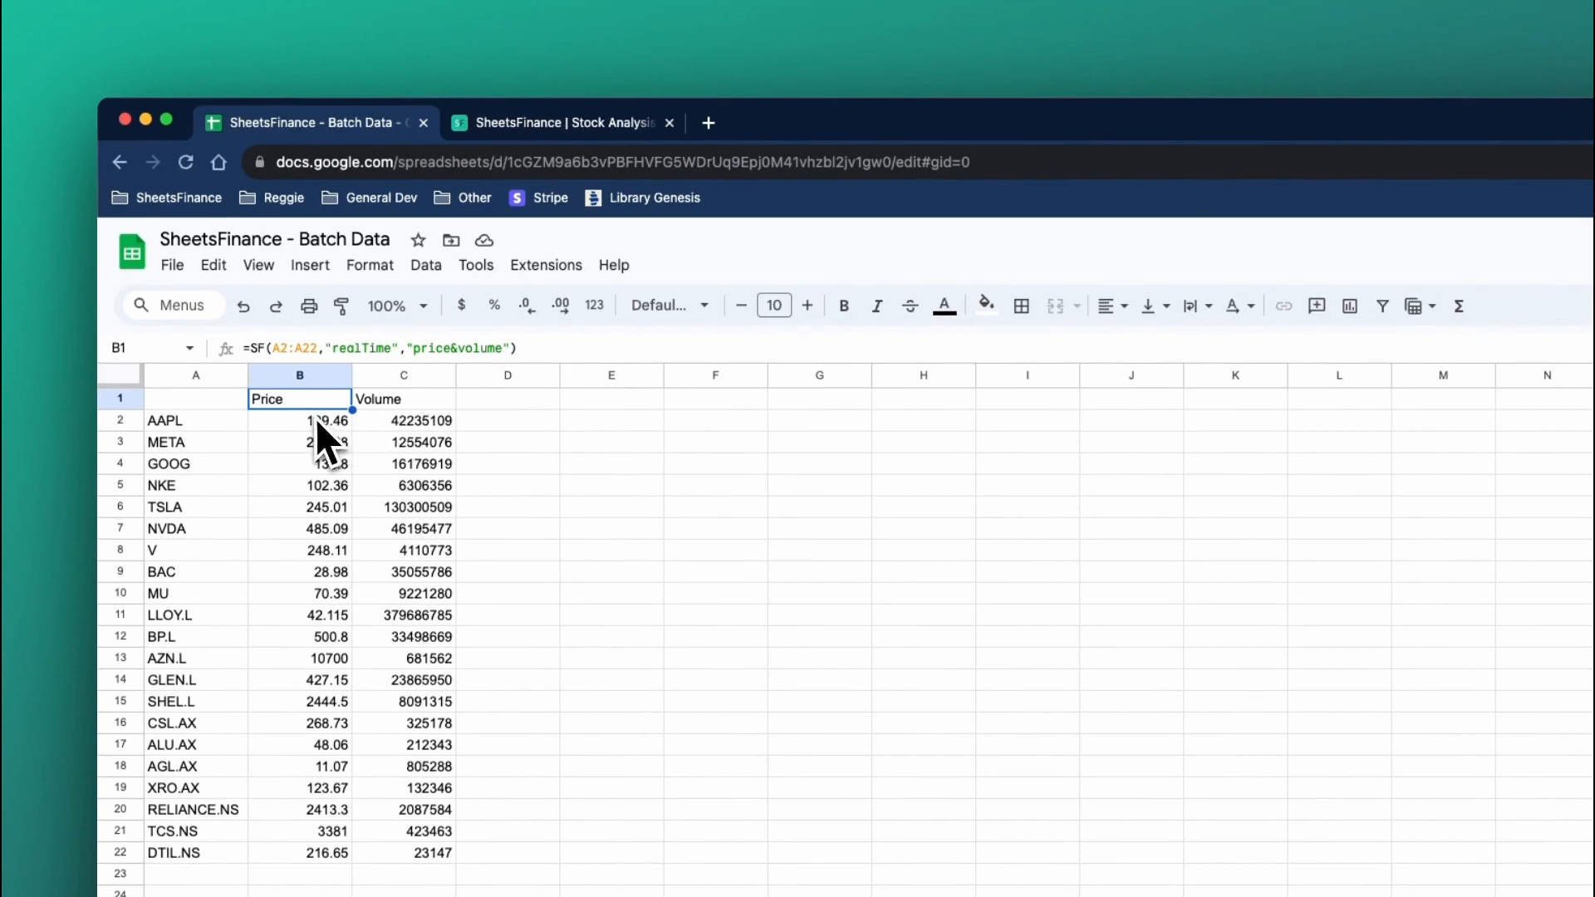
{"action": "double_click", "coordinate": [442, 347]}
{"action": "left_click", "coordinate": [502, 347]}
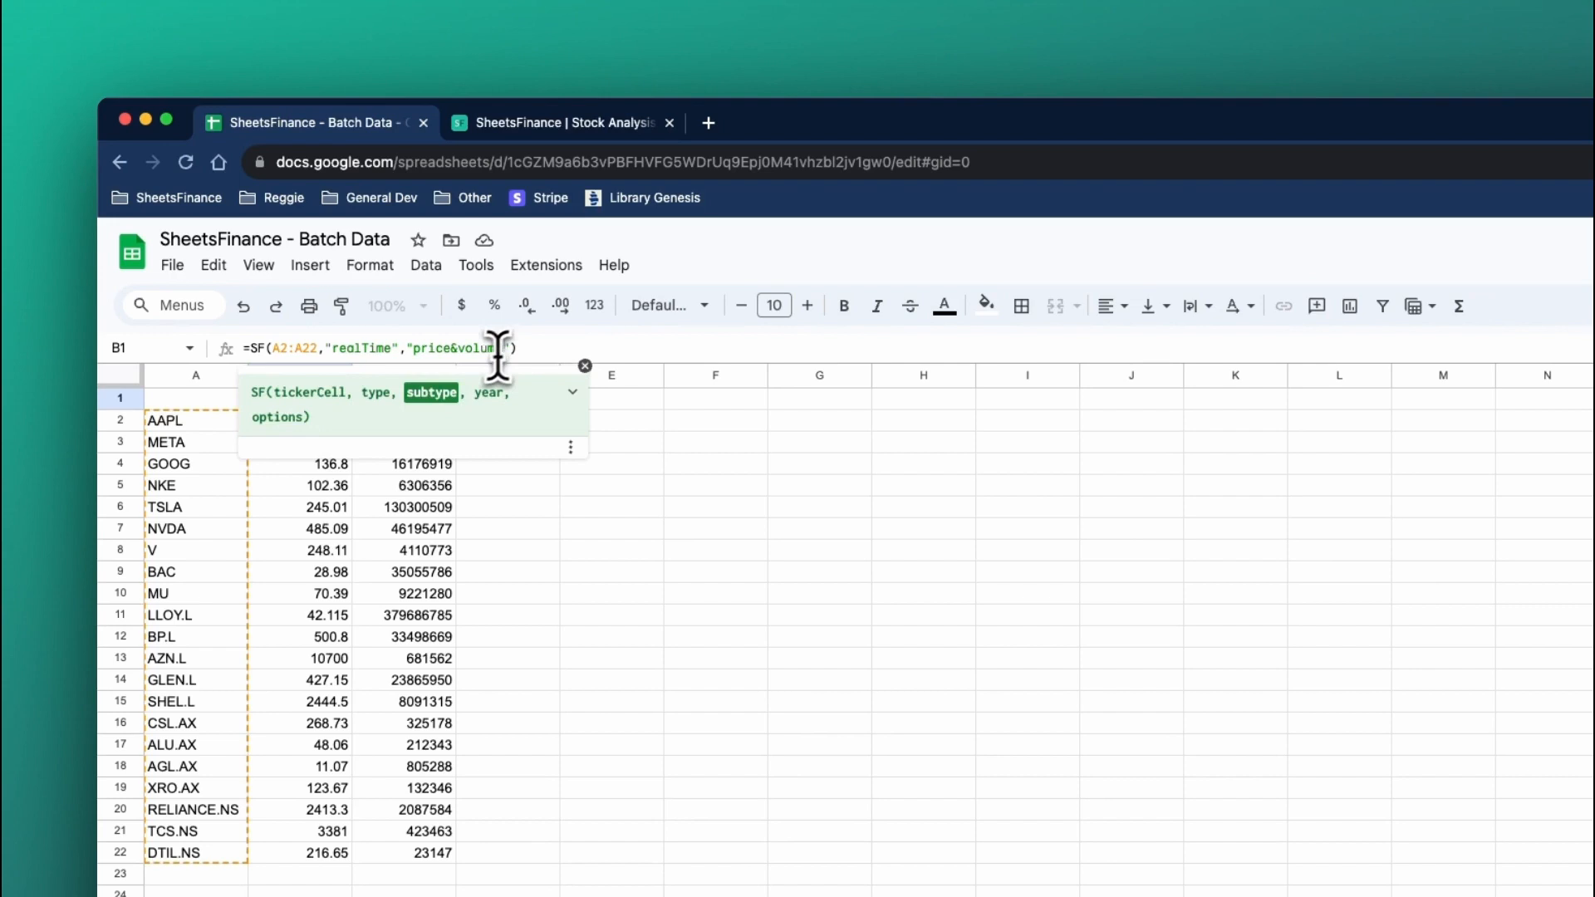
{"action": "left_click", "coordinate": [415, 347], "text": "shift"}
{"action": "type", "text": "all"}
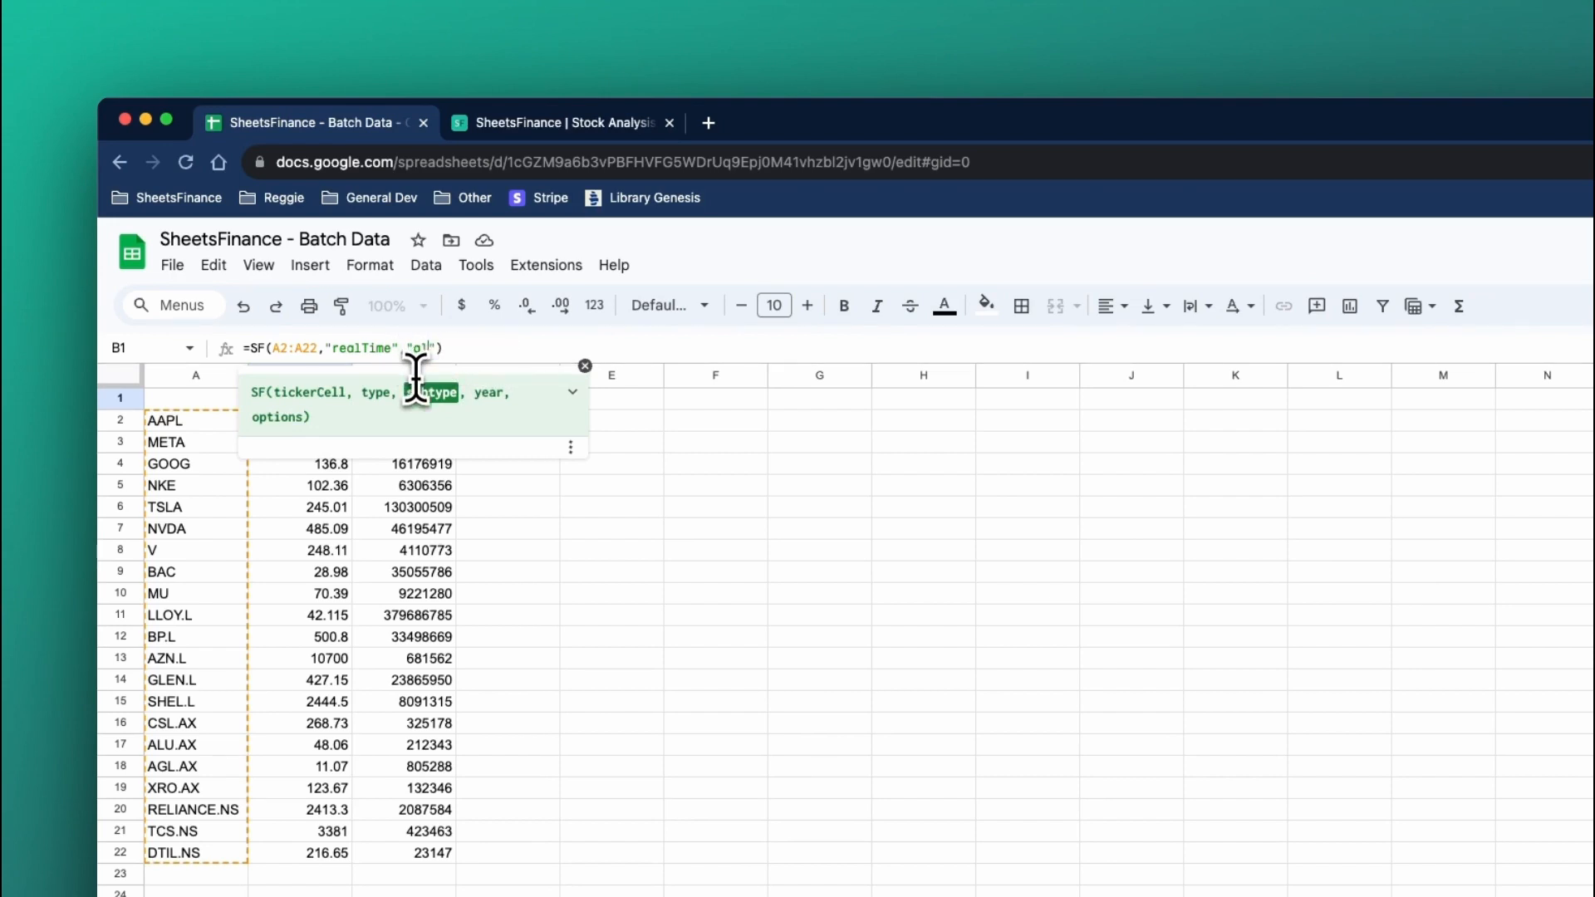
{"action": "key", "text": "Return"}
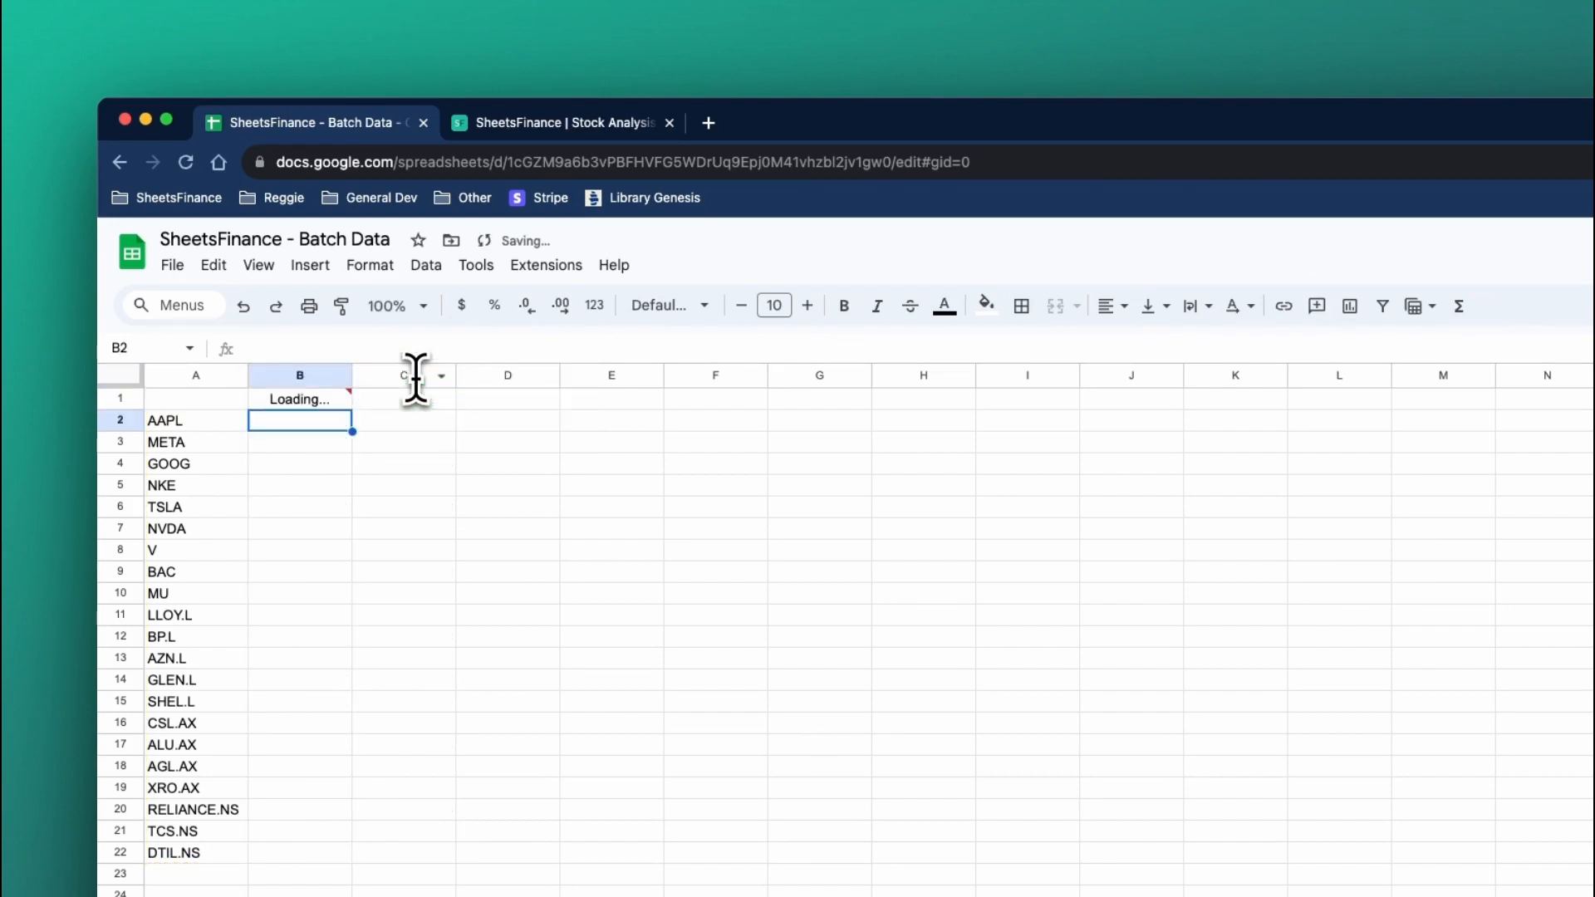